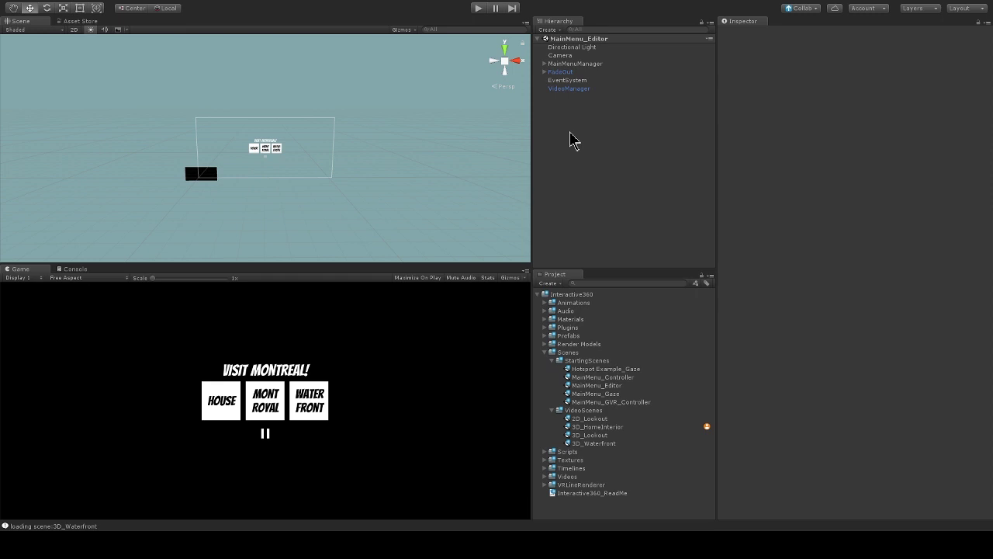
# - Inspect the Directional Light and camera, turning off the camera's Mouse Control option
pyautogui.click(597, 48)
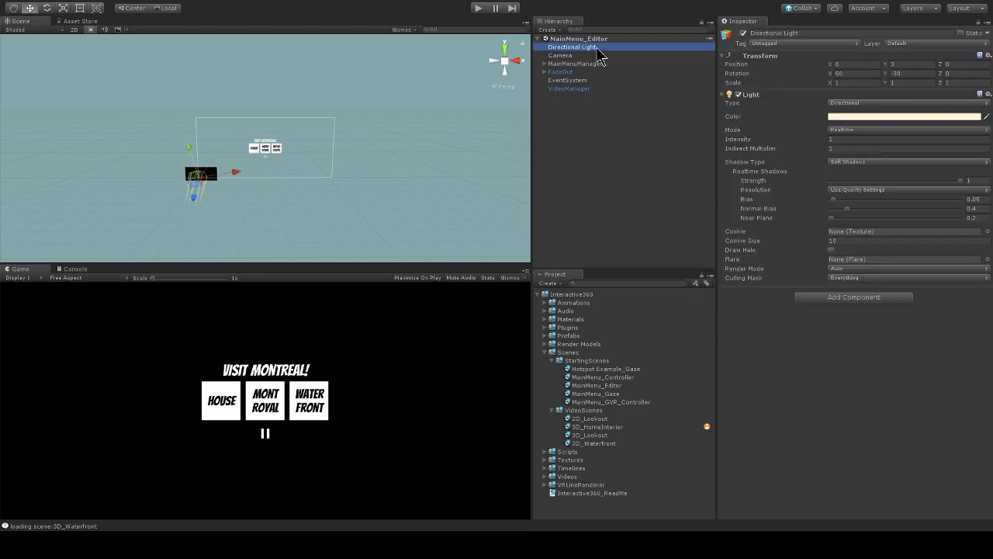
pyautogui.click(580, 57)
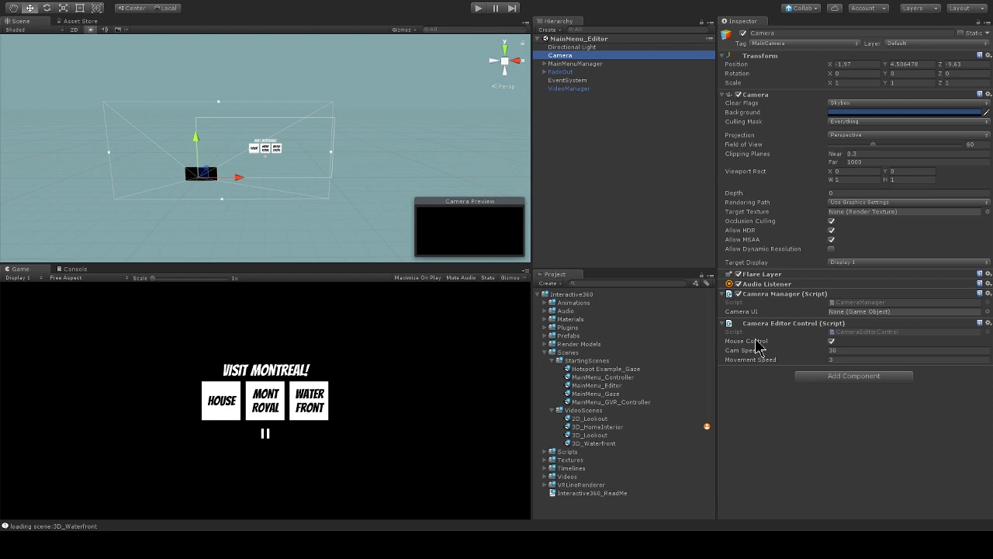
pyautogui.click(832, 342)
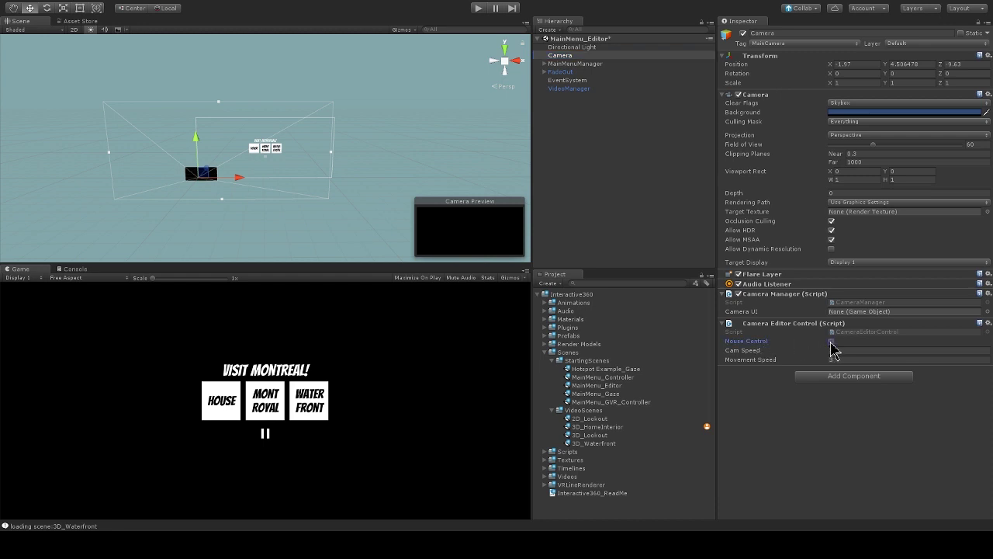
# - Review MainMenuManager, FadeOut and EventSystem, ending on VideoManager's three-scene list
pyautogui.click(594, 66)
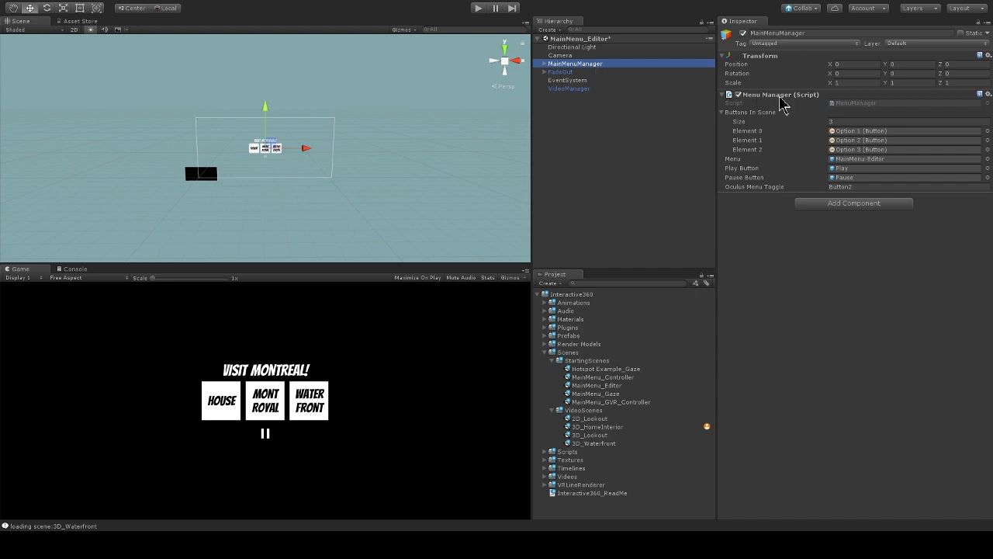
pyautogui.click(574, 73)
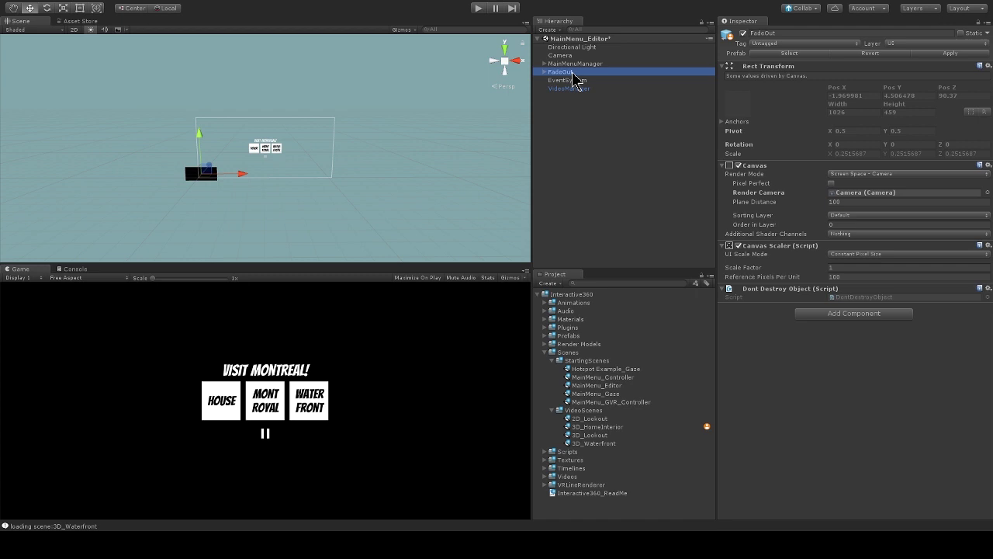
pyautogui.click(580, 82)
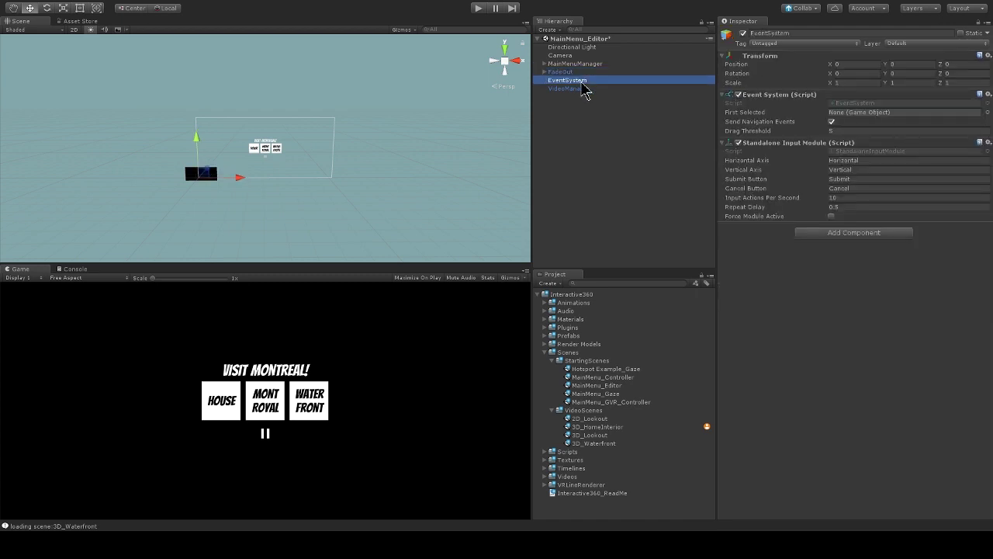
pyautogui.click(585, 91)
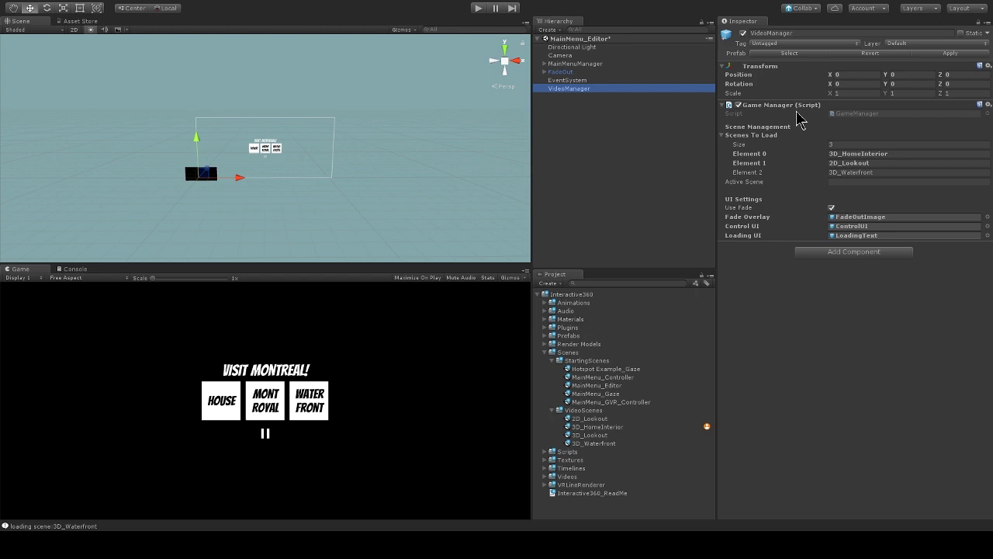
# - Run the menu, load the MONT ROYAL 360 video, and look across the Montreal lookout
pyautogui.click(477, 9)
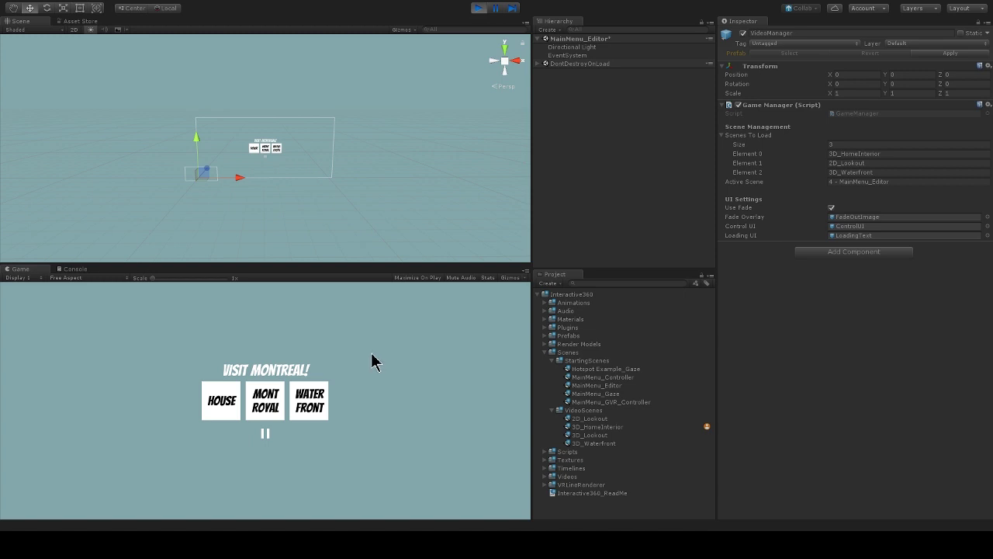
pyautogui.click(264, 404)
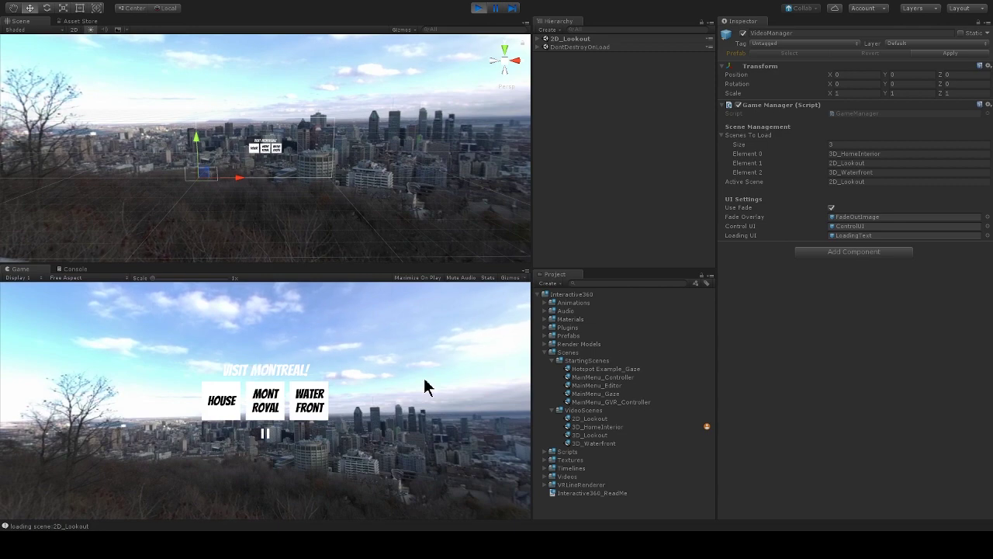
pyautogui.moveTo(381, 187); pyautogui.dragTo(955, 217, button='right')
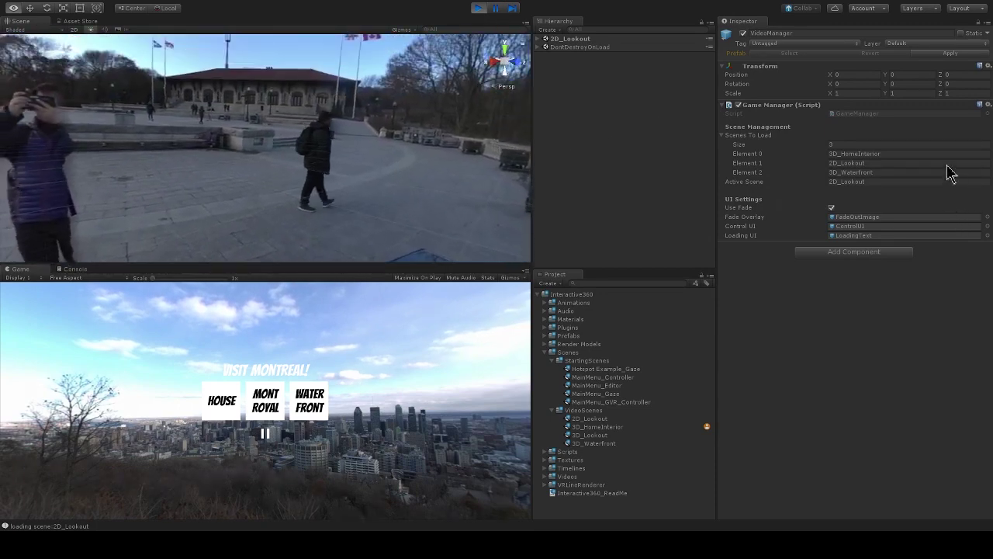
pyautogui.moveTo(950, 173); pyautogui.dragTo(348, 195, button='right')
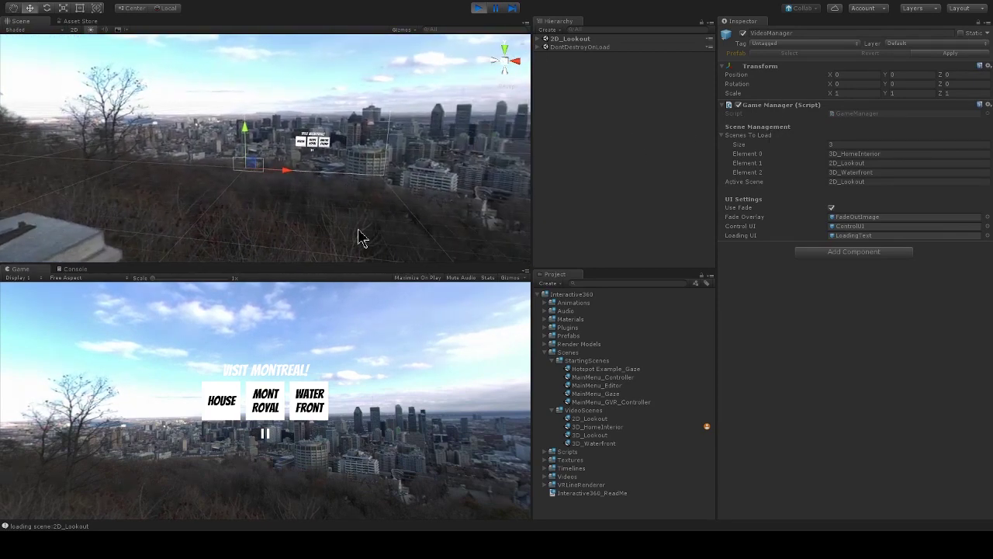
# - Load the WATER FRONT 3D video, pause and resume it, then exit Play mode
pyautogui.click(309, 412)
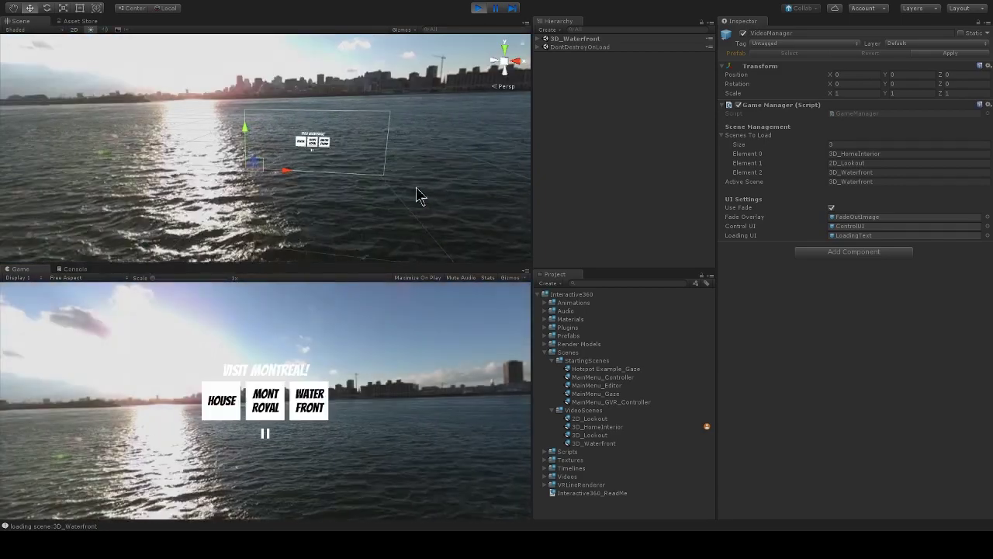
pyautogui.moveTo(416, 194)
pyautogui.mouseDown(button='right')
pyautogui.moveTo(494, 184)
pyautogui.moveTo(587, 145)
pyautogui.moveTo(427, 199)
pyautogui.mouseUp(button='right')
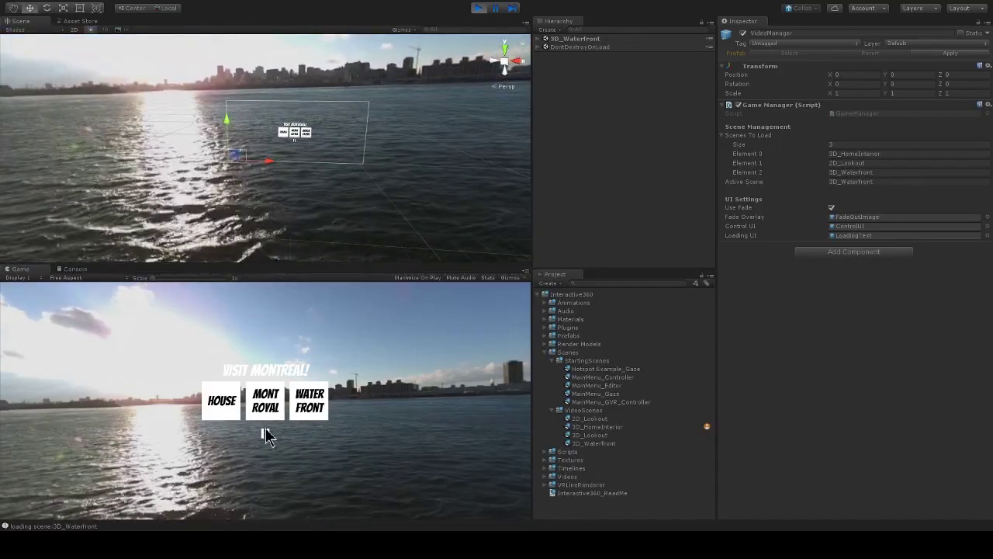
pyautogui.click(264, 433)
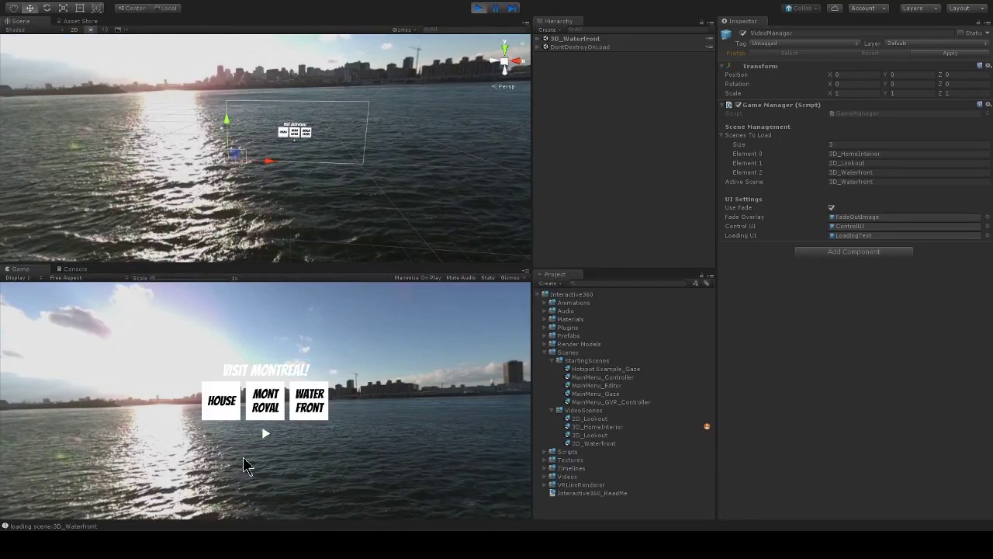
pyautogui.moveTo(240, 163); pyautogui.dragTo(268, 252, button='right')
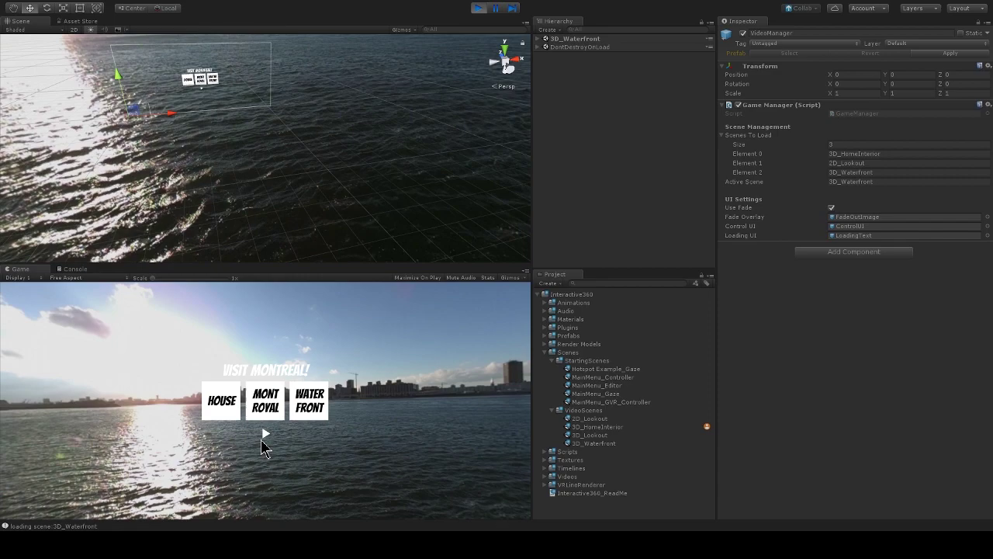
pyautogui.click(265, 433)
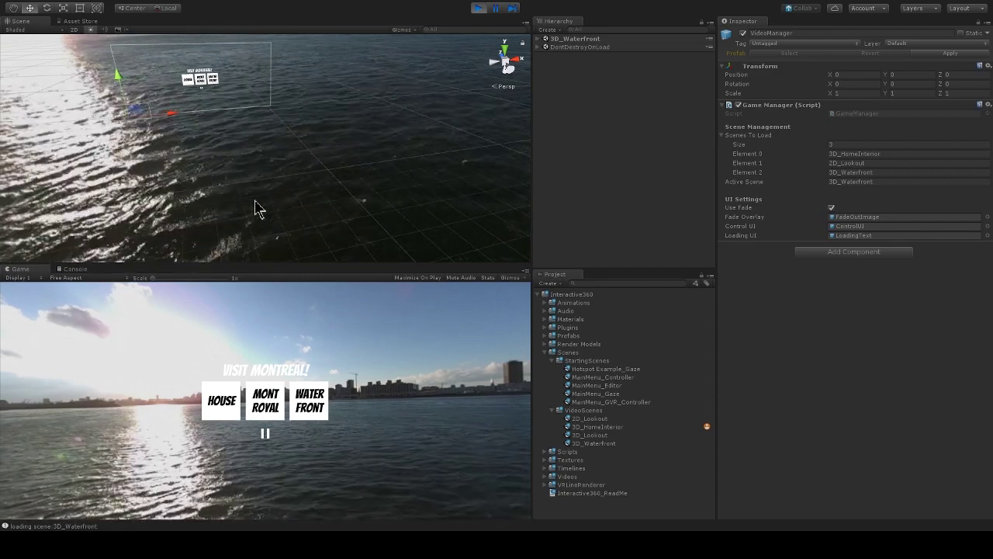
pyautogui.click(480, 9)
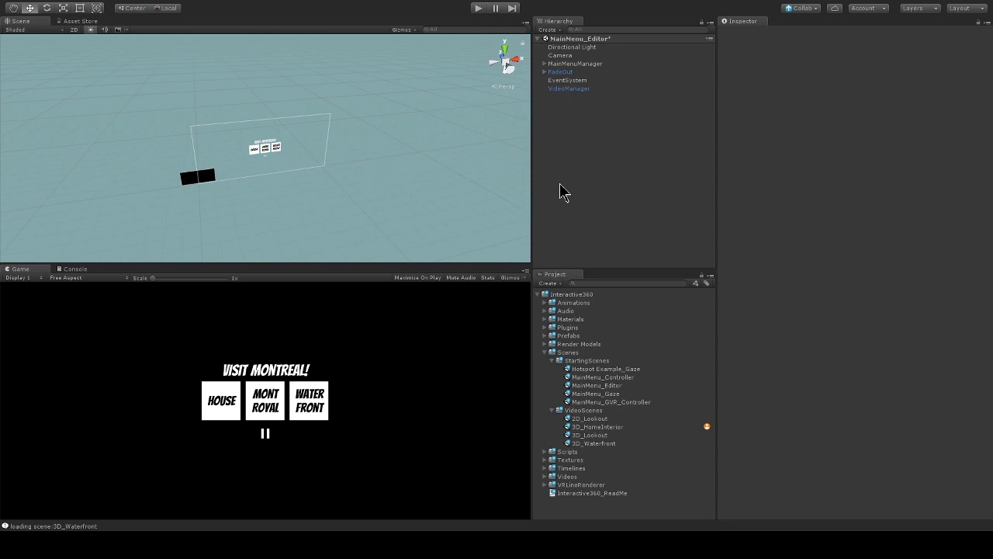
# - Expand MainMenuManager and inspect its MainMenu_Editor canvas and ControlUI object
pyautogui.click(594, 65)
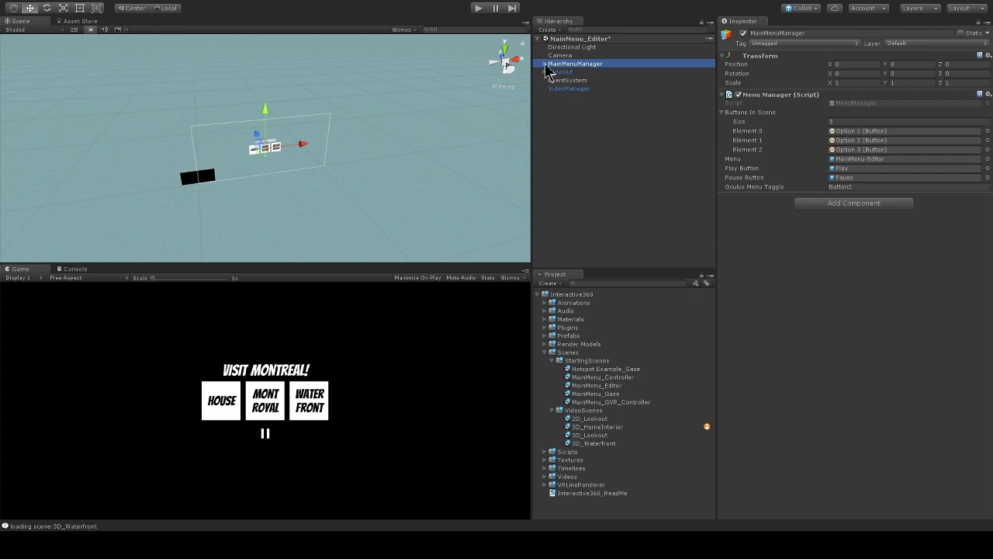
pyautogui.click(546, 65)
pyautogui.click(580, 74)
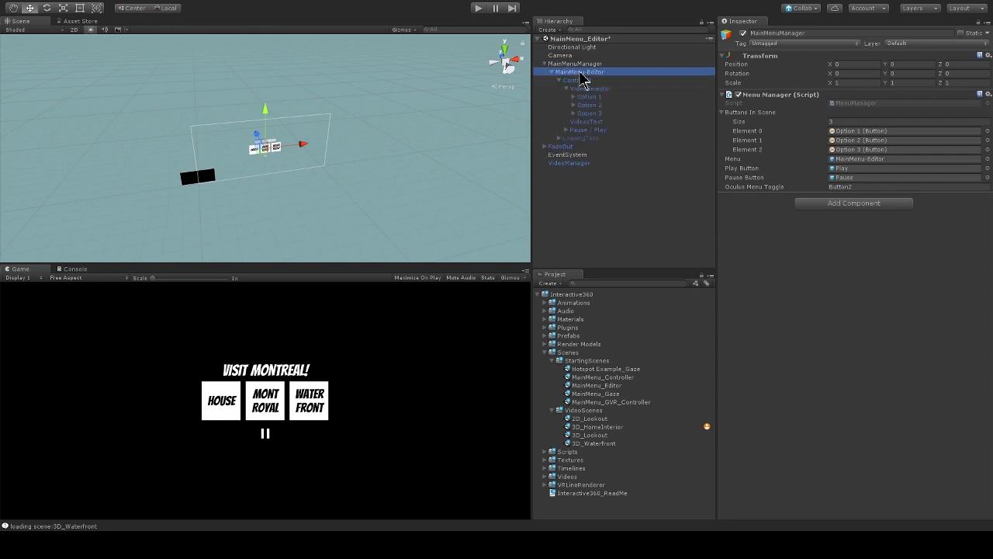
pyautogui.click(583, 81)
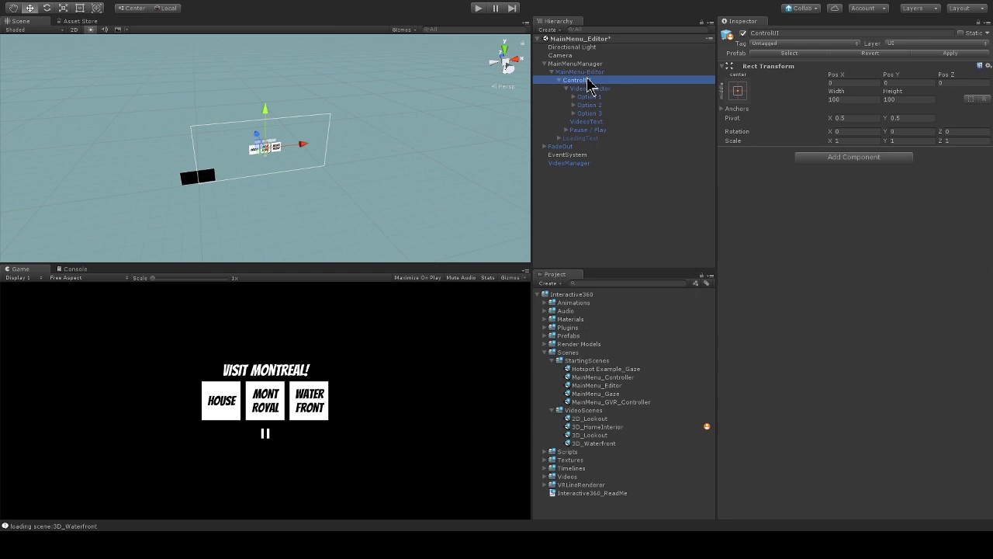
pyautogui.moveTo(590, 82); pyautogui.dragTo(593, 68)
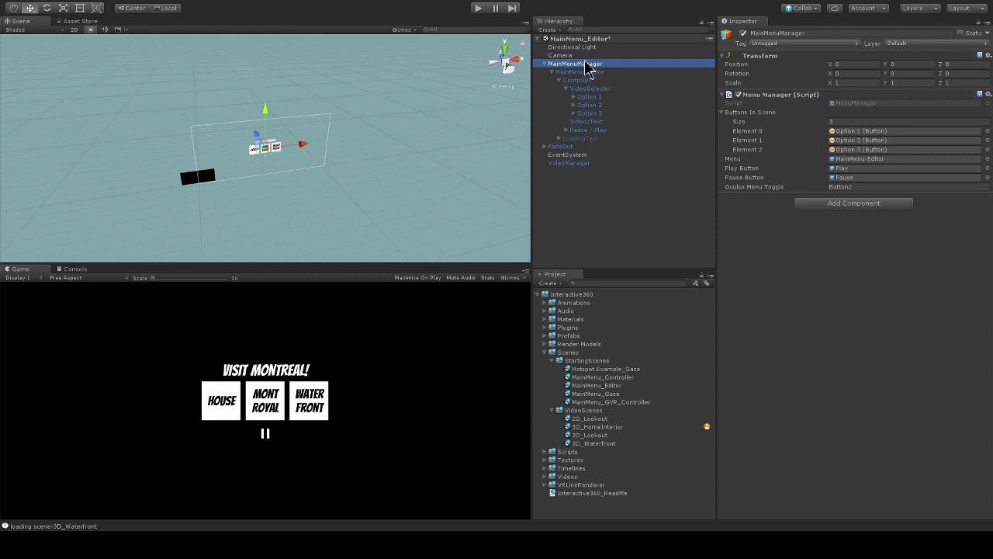
# - Frame the menu canvas and the HOUSE, MONT ROYAL and WATER FRONT buttons in the Scene view
pyautogui.press('f')
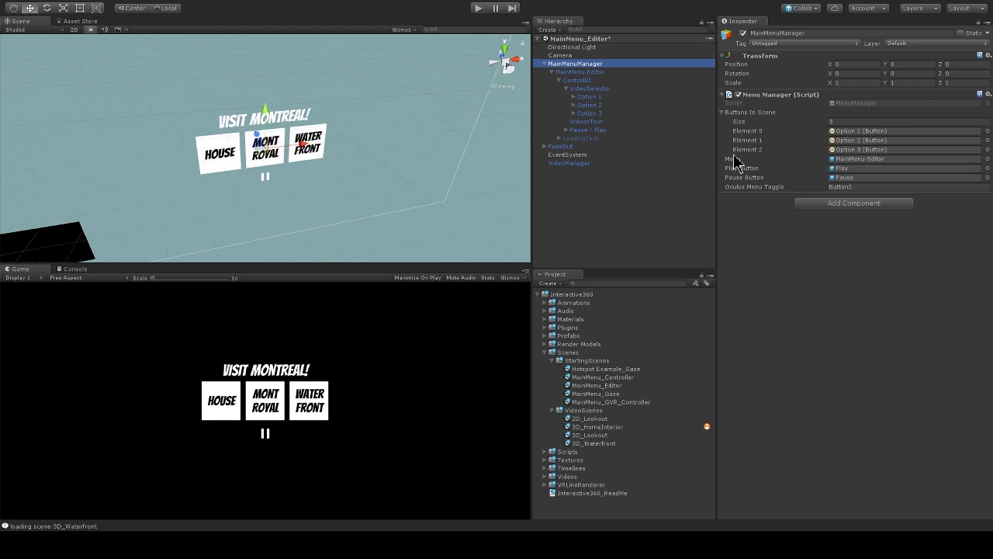
pyautogui.click(859, 131)
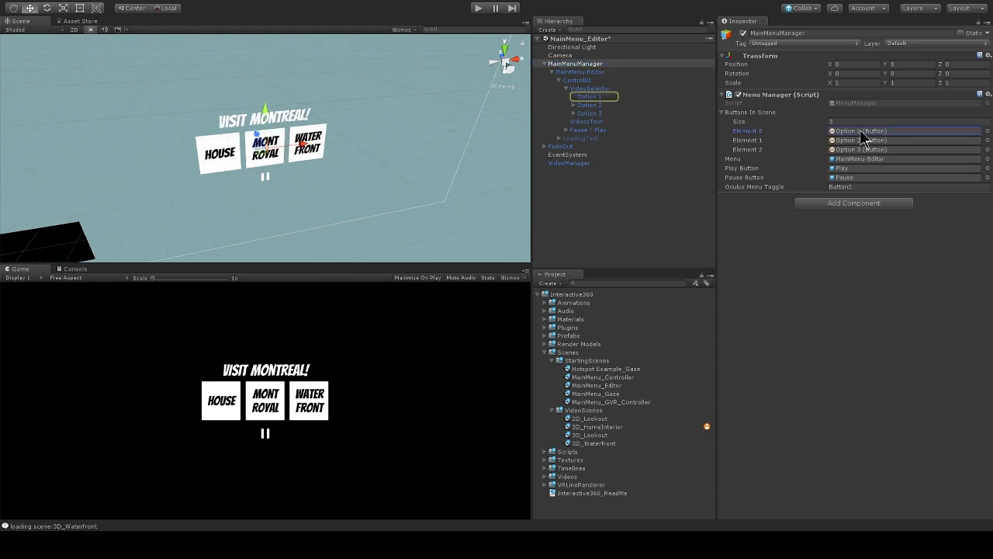
pyautogui.doubleClick(595, 98)
pyautogui.doubleClick(598, 105)
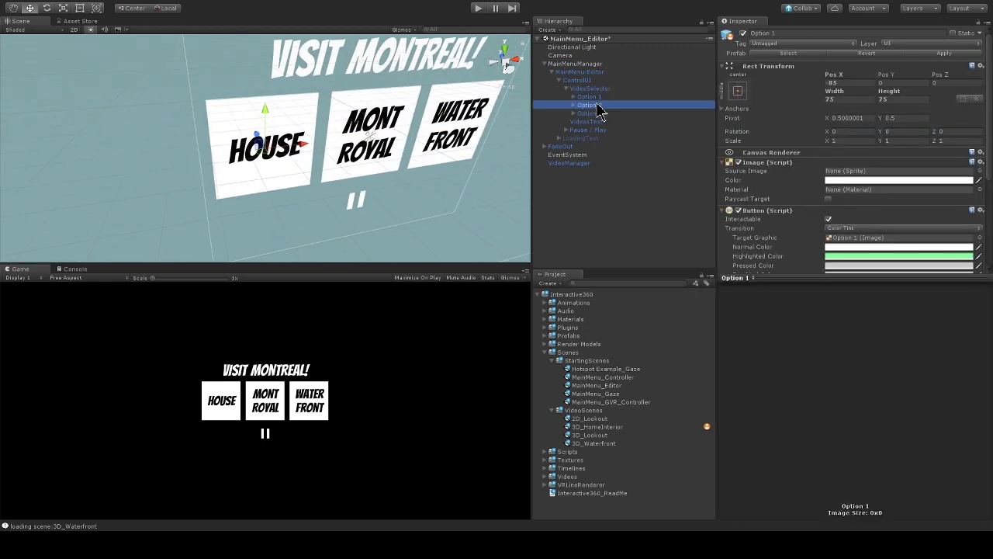
pyautogui.doubleClick(599, 113)
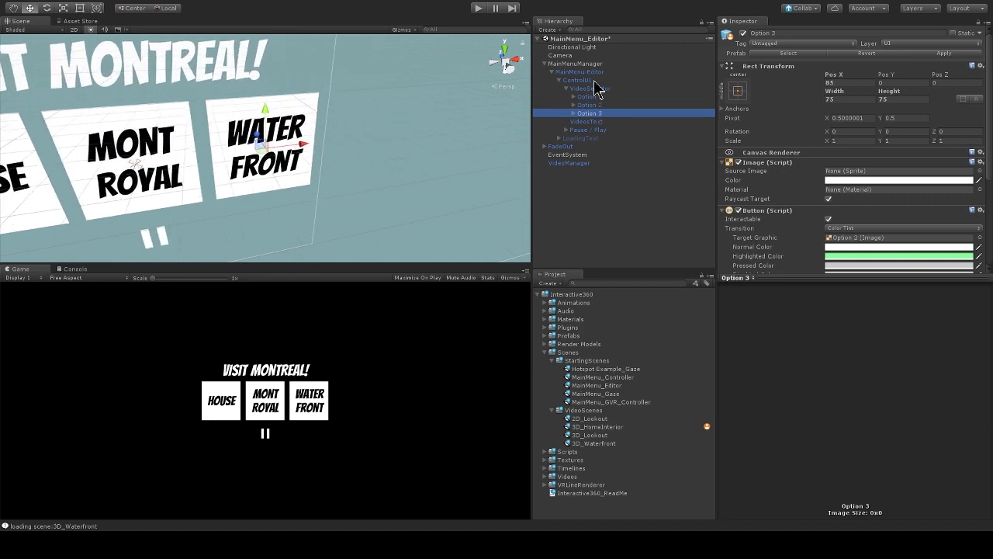
pyautogui.click(595, 72)
pyautogui.click(595, 64)
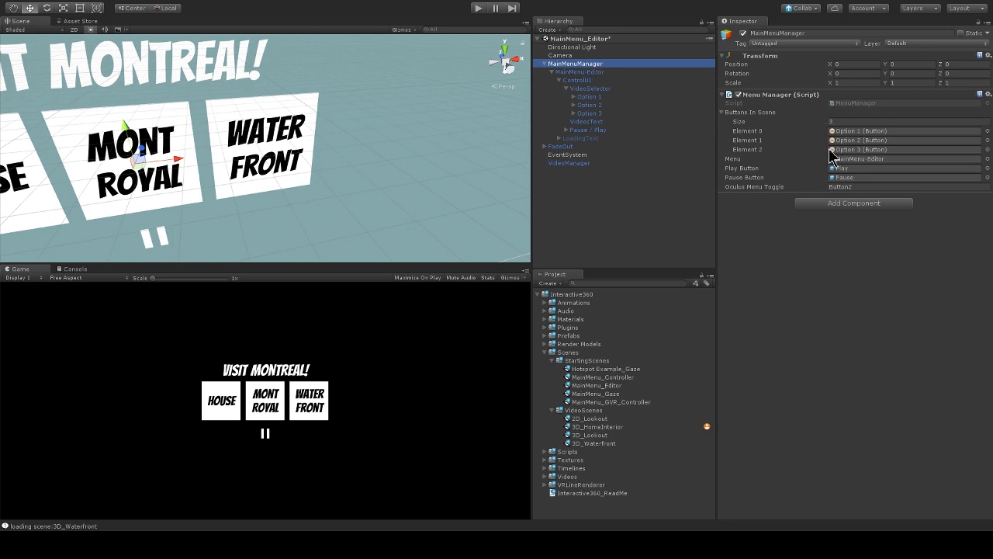
# - Retype the VideoManager's Element 2 scene name as 3D_Waterfront
pyautogui.click(574, 163)
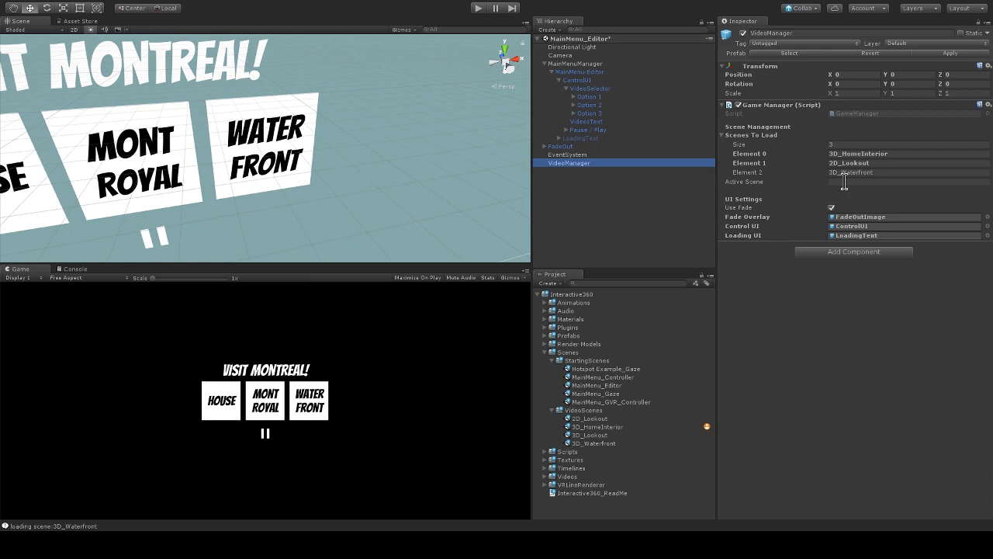
pyautogui.click(883, 173)
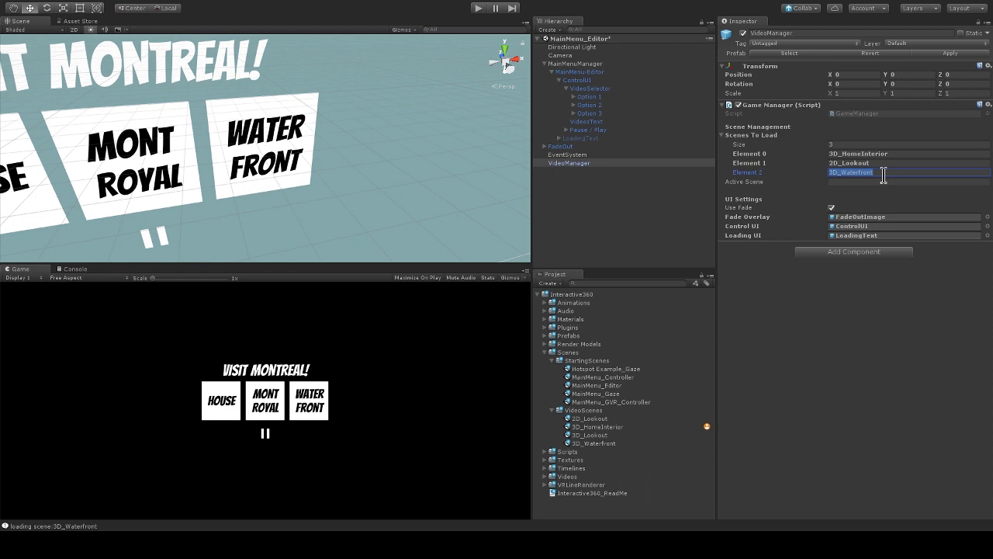
pyautogui.press('BackSpace')
pyautogui.write('3D_Waterfront')
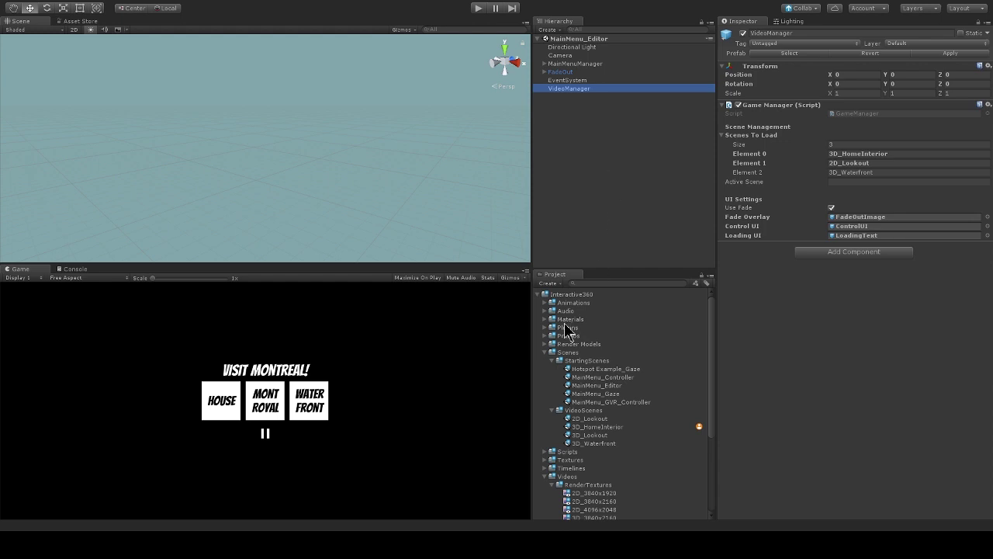
# - Open the 2D_Lookout scene from the Project panel
pyautogui.scroll(-2, 572, 321)
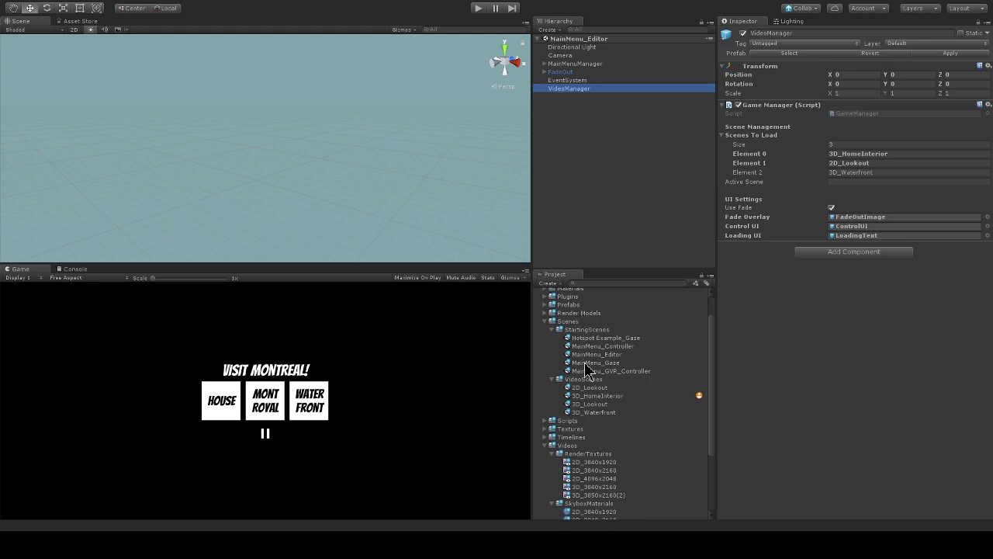
pyautogui.click(591, 387)
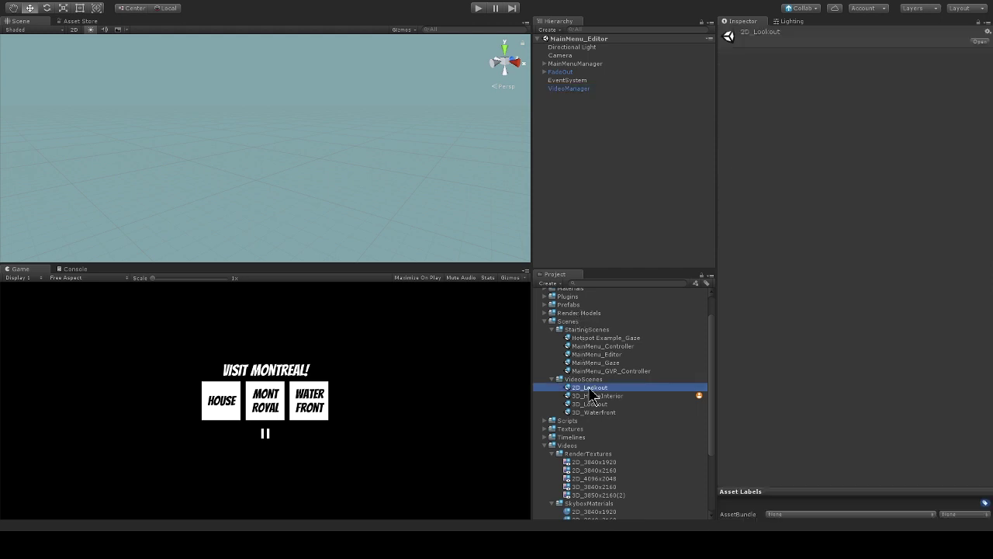
pyautogui.click(591, 390)
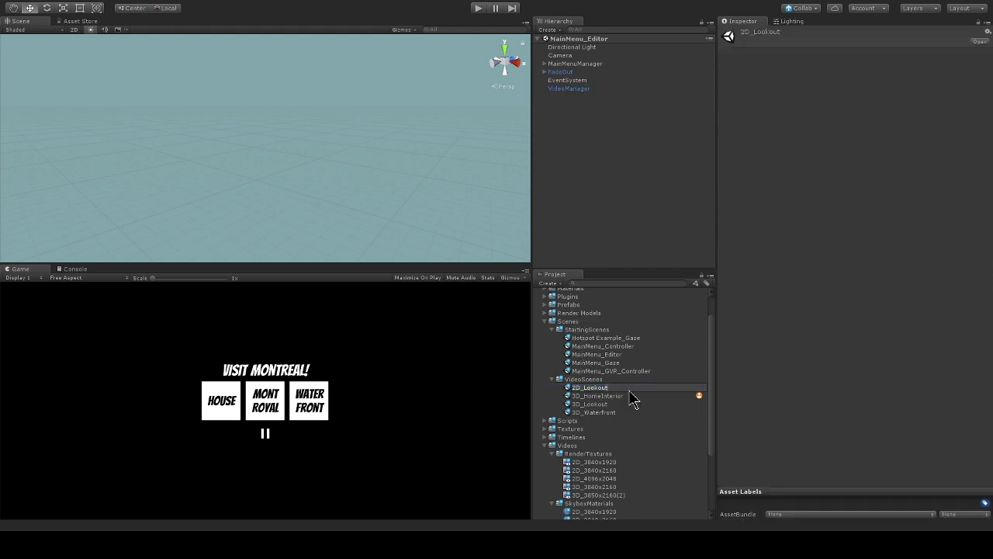
pyautogui.doubleClick(574, 390)
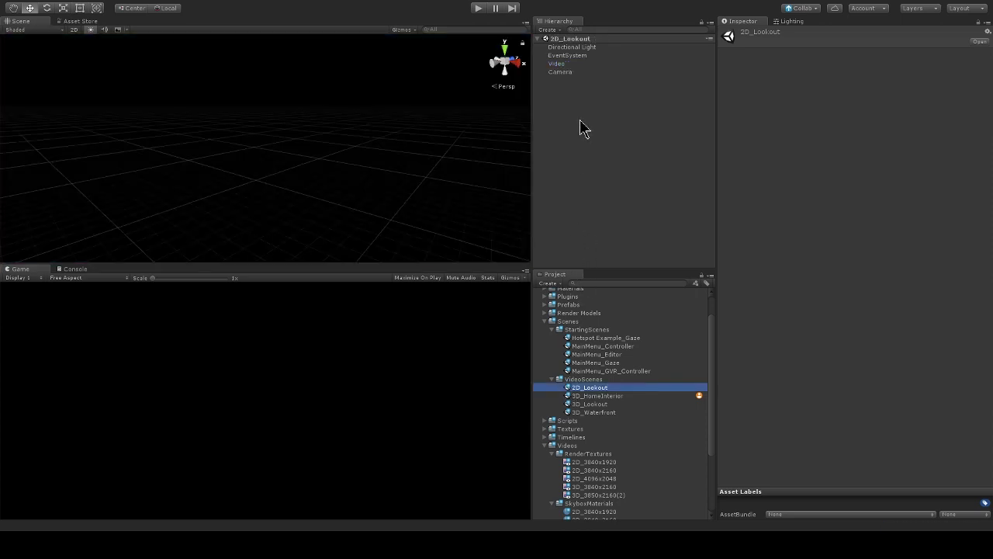
# - Preview the Montreal lookout 360 video in Play mode, then stop it
pyautogui.click(479, 8)
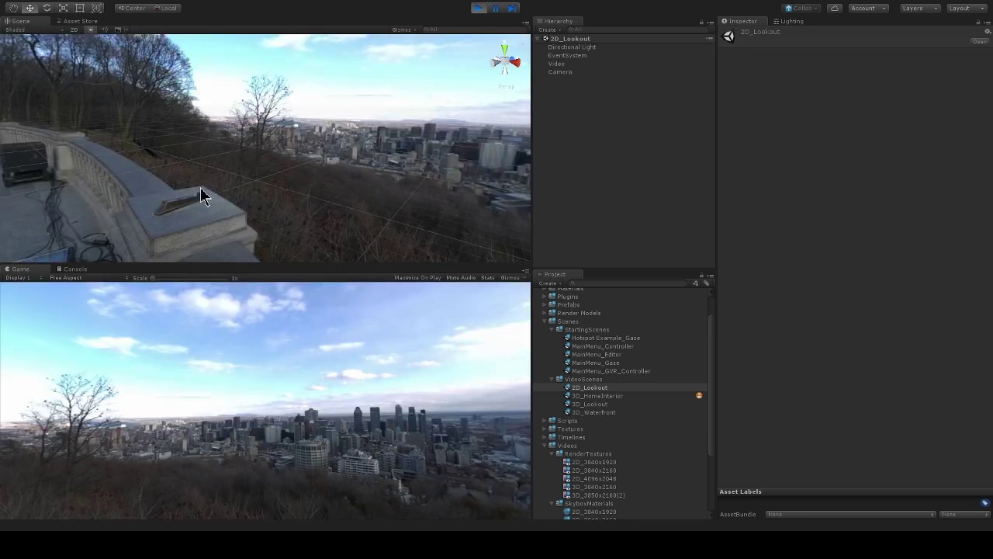
pyautogui.moveTo(201, 195); pyautogui.dragTo(391, 189, button='right')
pyautogui.click(479, 8)
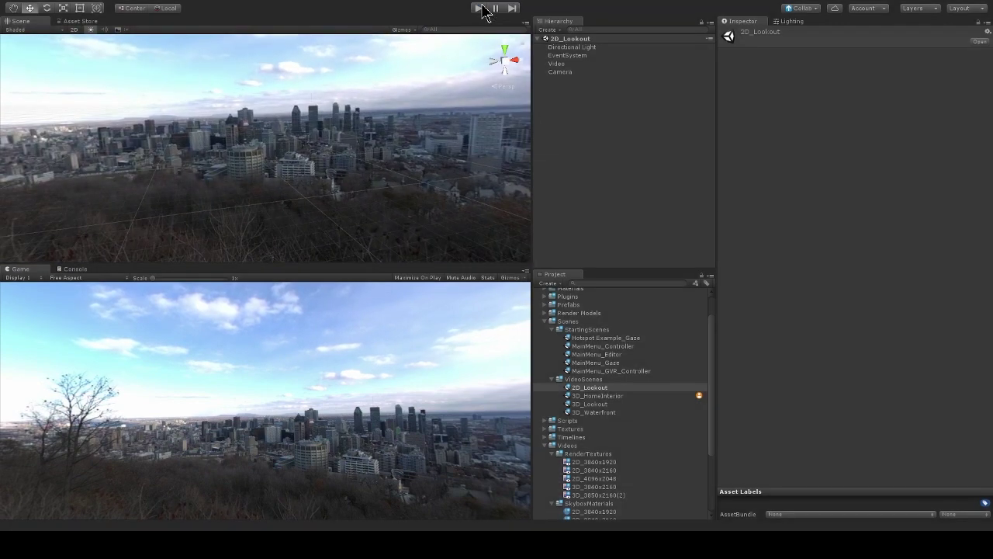
# - Assign the 2D_Plaza clip to the Video object's Video Player Video Clip field
pyautogui.click(556, 64)
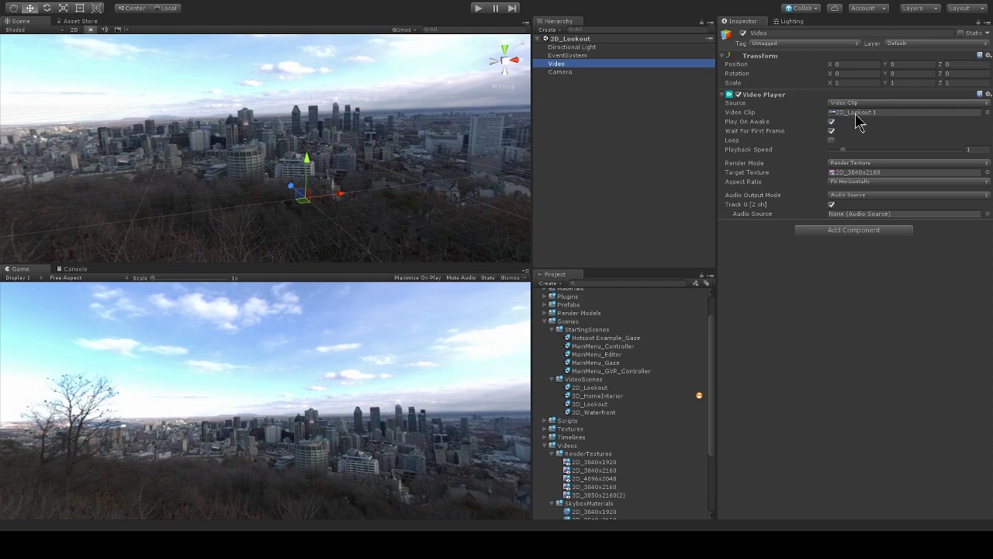
pyautogui.scroll(-4, 672, 347)
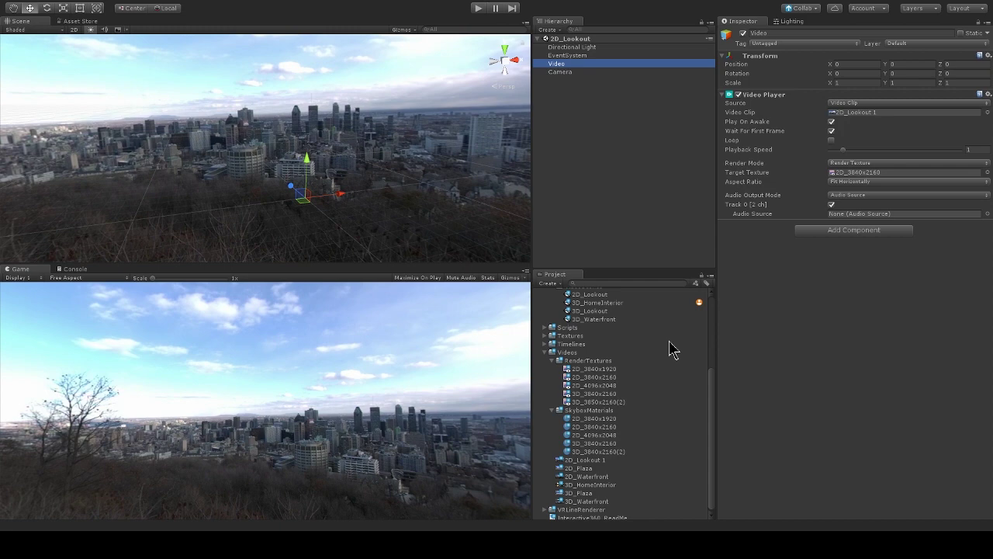
pyautogui.scroll(-1, 672, 350)
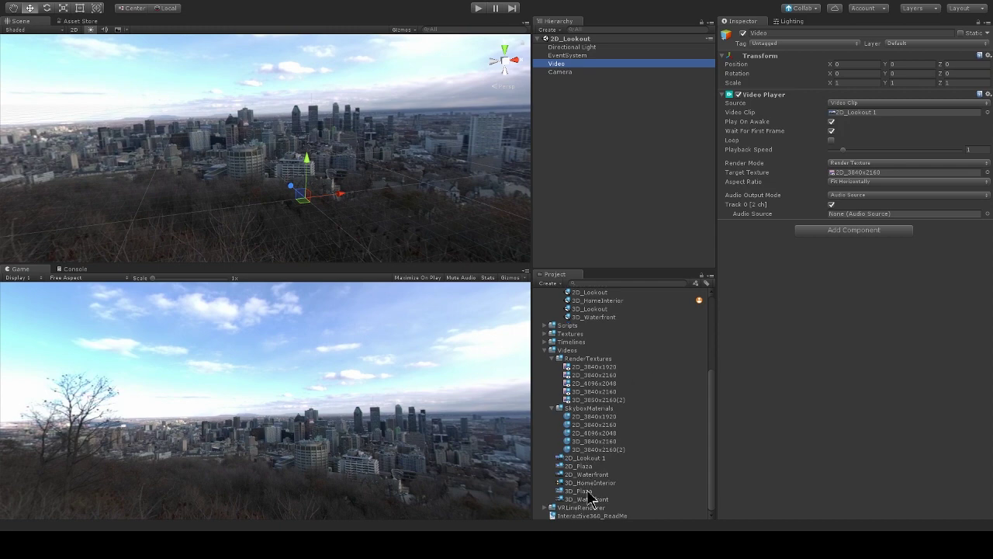
pyautogui.moveTo(594, 469); pyautogui.dragTo(874, 122)
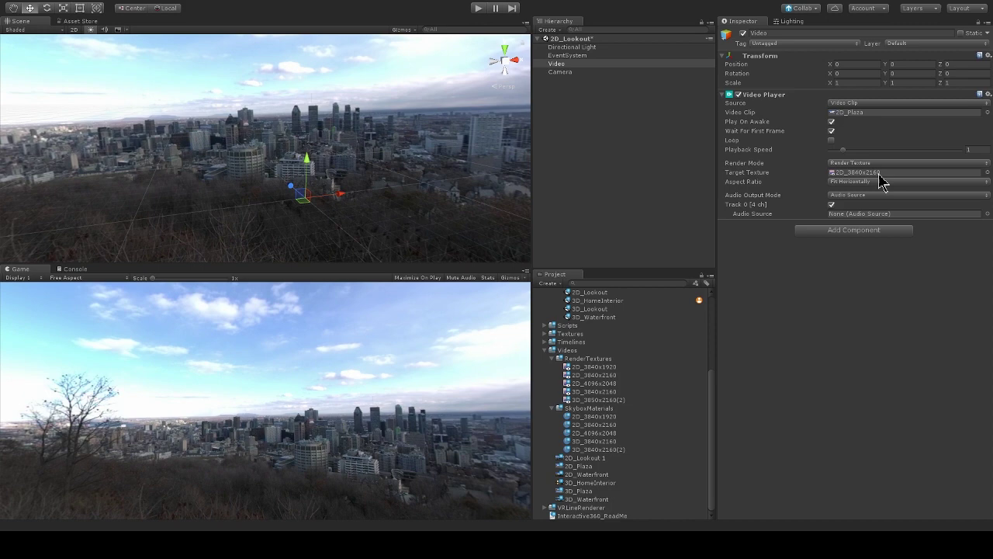
# - Inspect the 2D_3840x2160 render texture, then show the 2D_Lookout 1 clip's Source Info
pyautogui.click(879, 174)
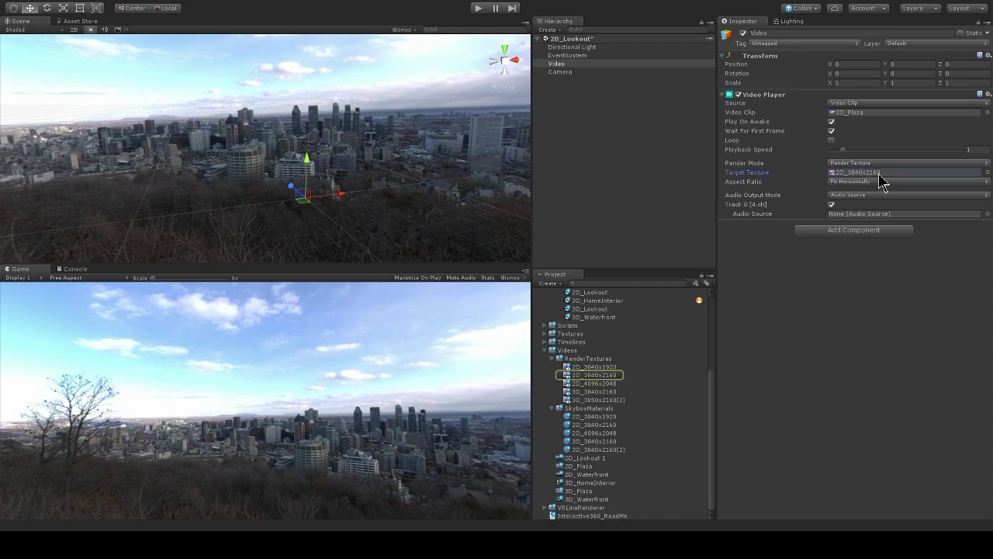
pyautogui.click(593, 377)
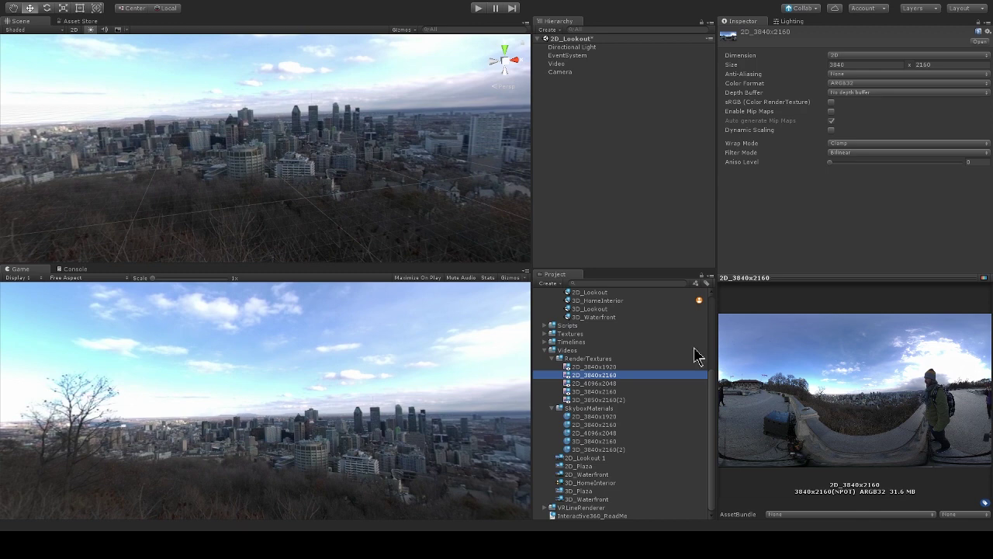
pyautogui.click(600, 459)
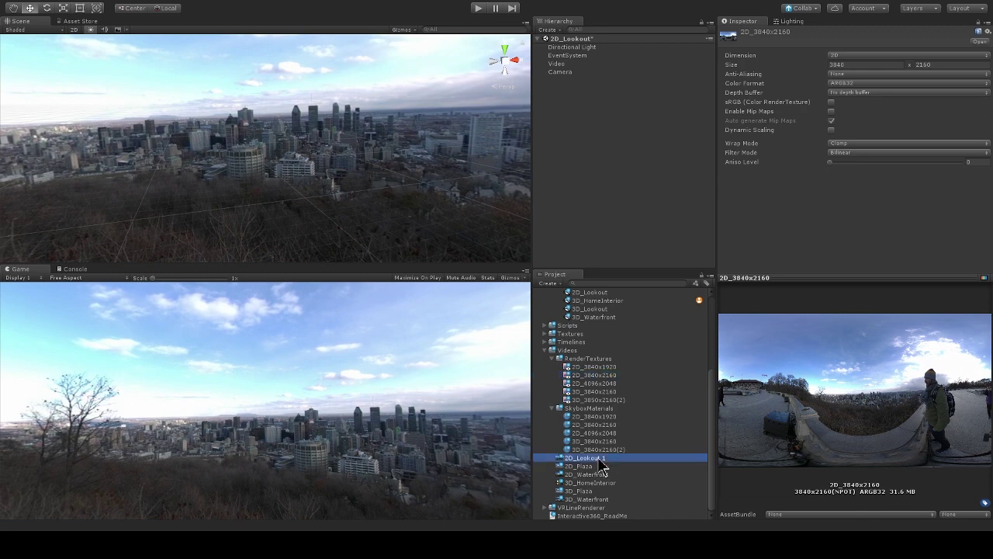
pyautogui.click(750, 287)
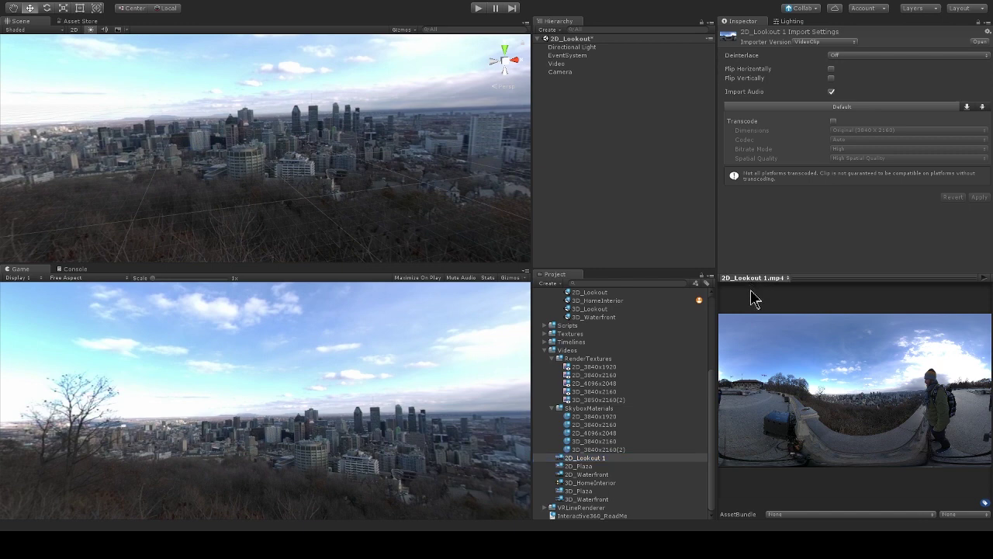
pyautogui.click(751, 308)
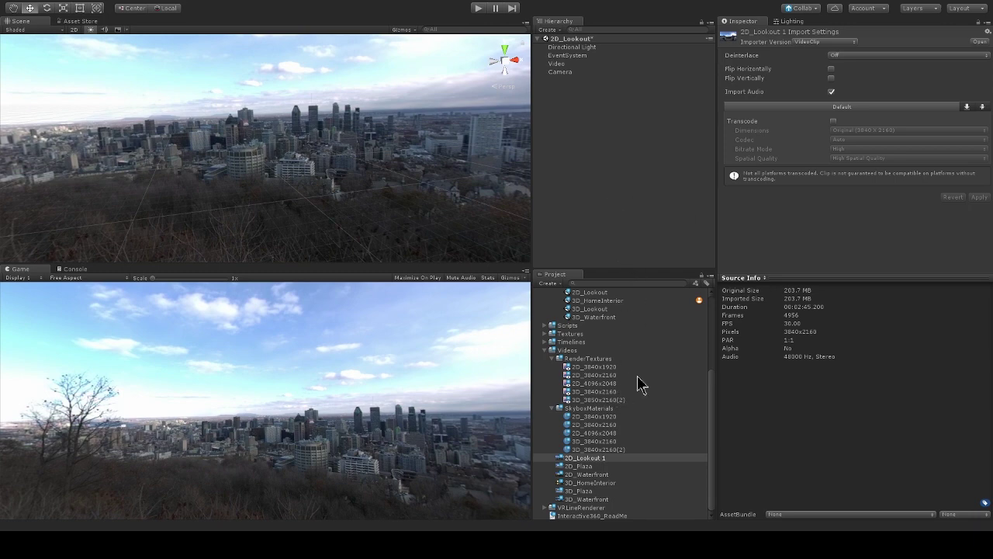
# - Browse the render textures in the Videos > RenderTextures folder
pyautogui.click(571, 351)
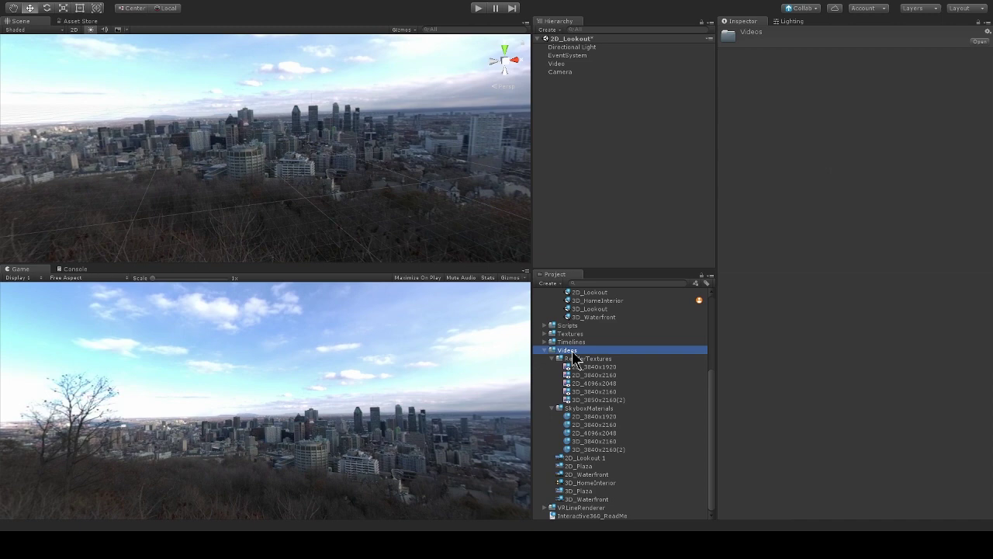
pyautogui.click(589, 362)
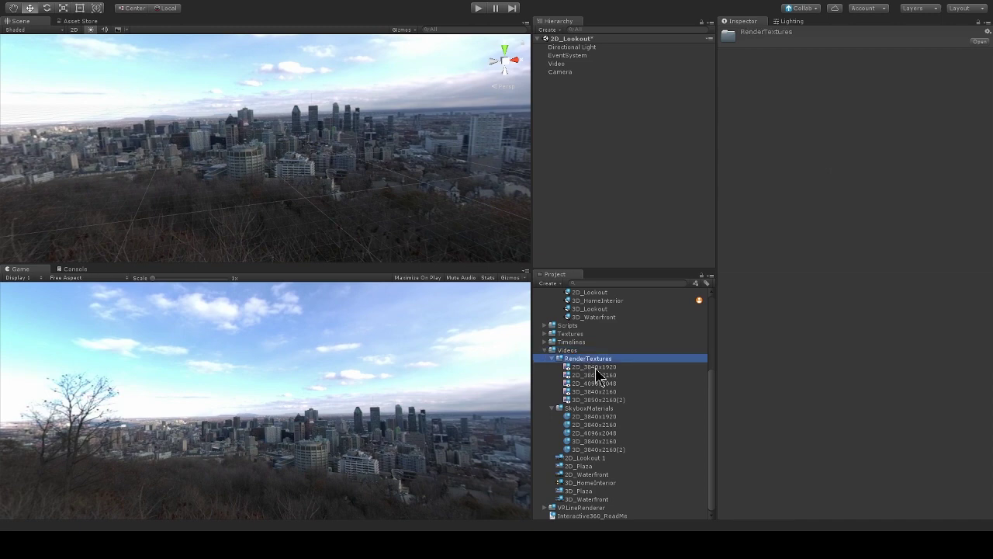
pyautogui.click(597, 368)
pyautogui.press('Down')
pyautogui.press('Down')
pyautogui.press('Down')
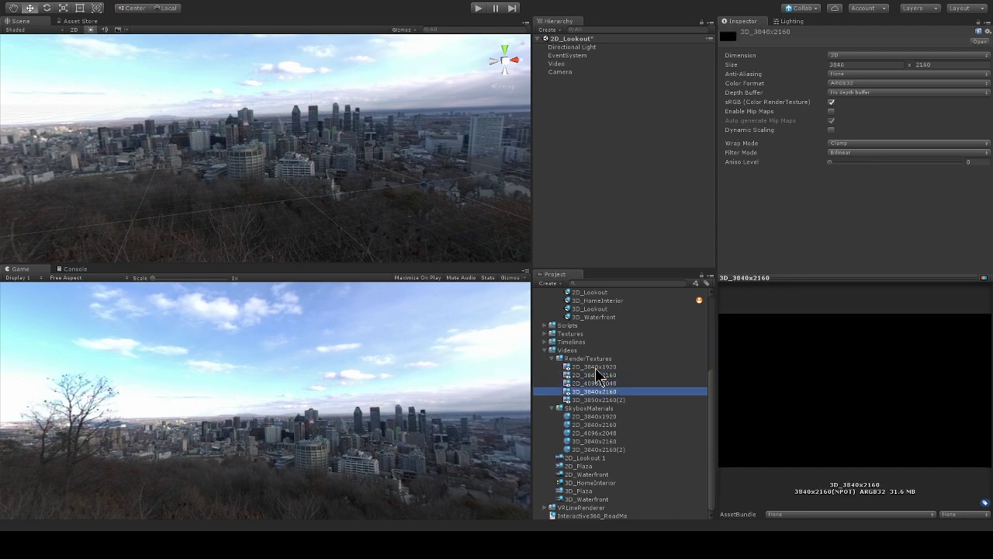
pyautogui.press('Down')
pyautogui.press('Up')
pyautogui.press('Up')
pyautogui.press('Up')
pyautogui.press('Up')
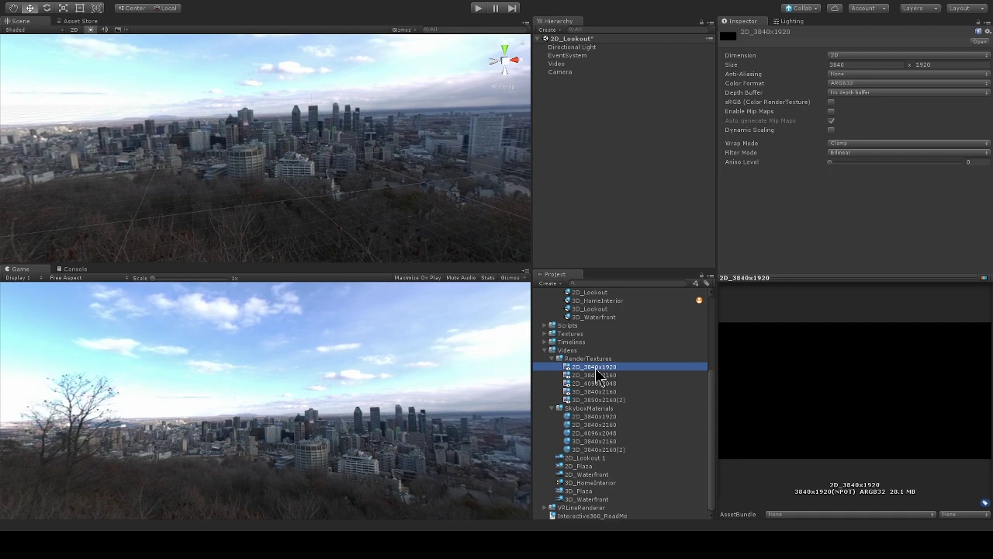
# - Create a New Render Texture asset, then reselect the Video object
pyautogui.click(548, 283)
pyautogui.click(576, 303)
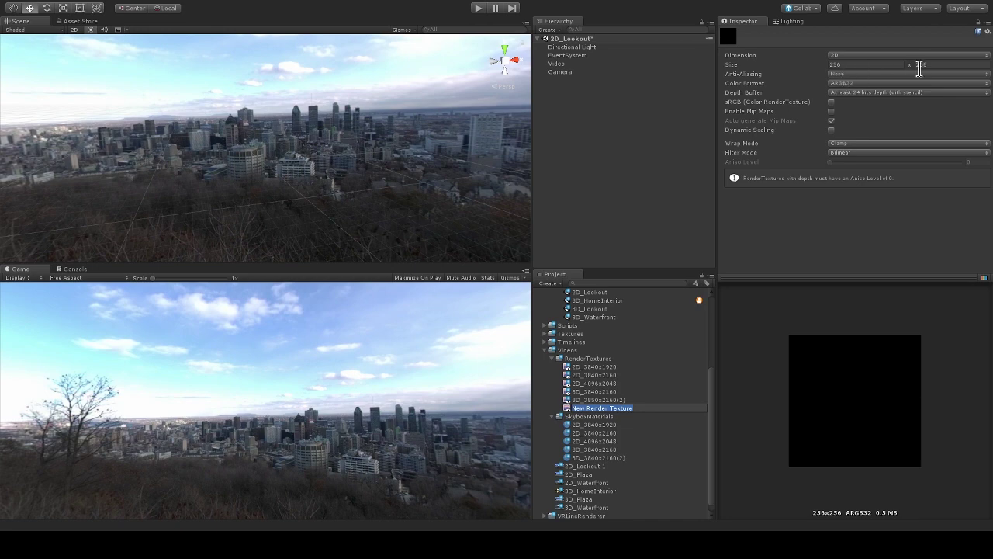
pyautogui.click(600, 401)
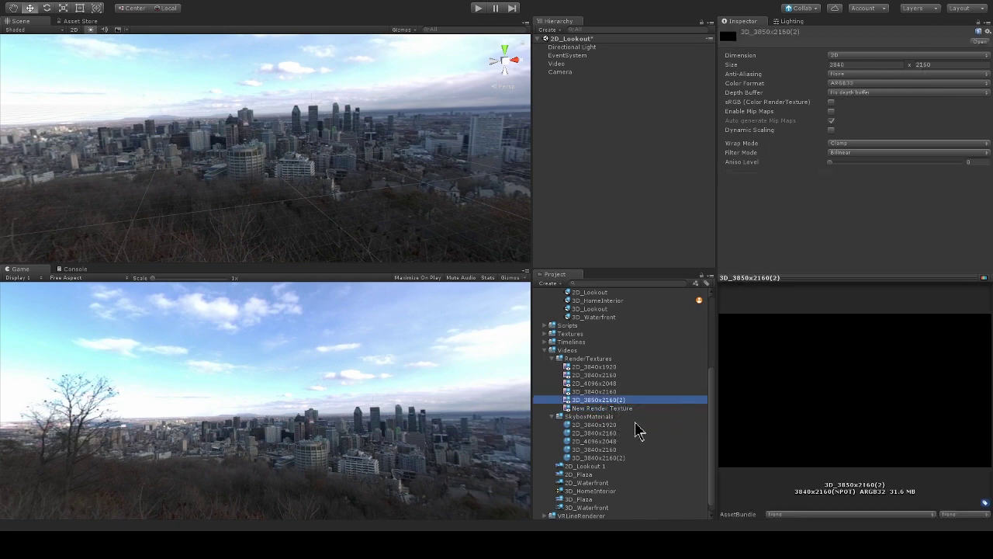
pyautogui.click(575, 66)
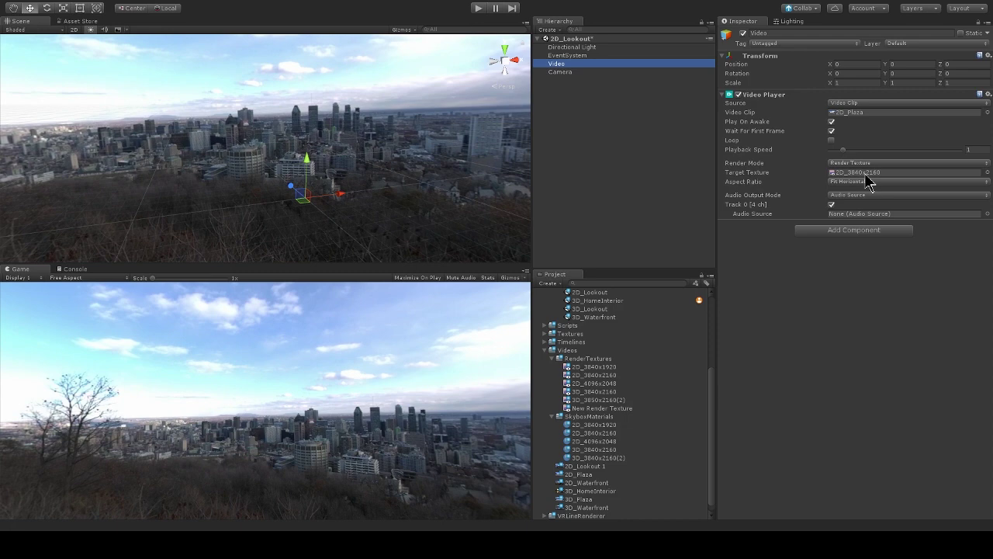
pyautogui.click(791, 21)
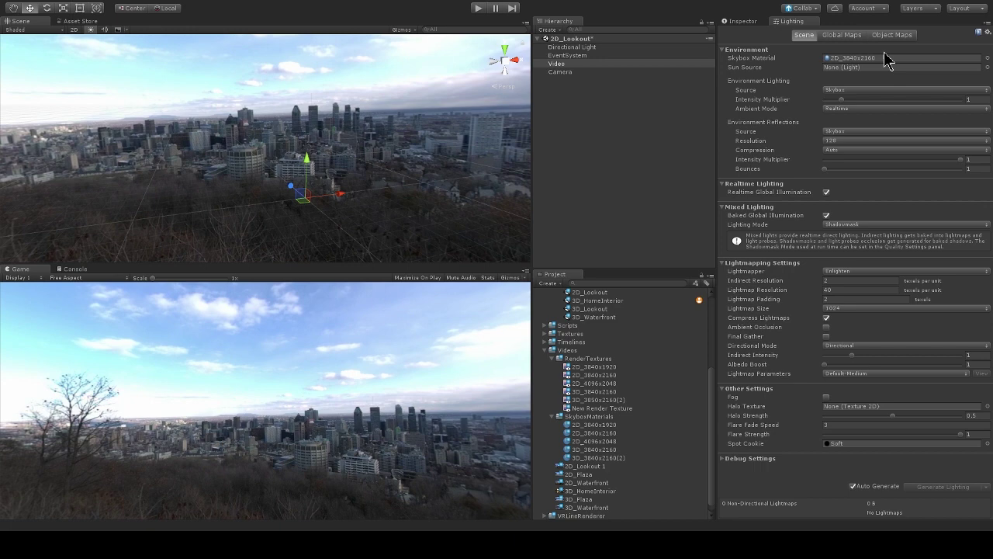
pyautogui.click(856, 62)
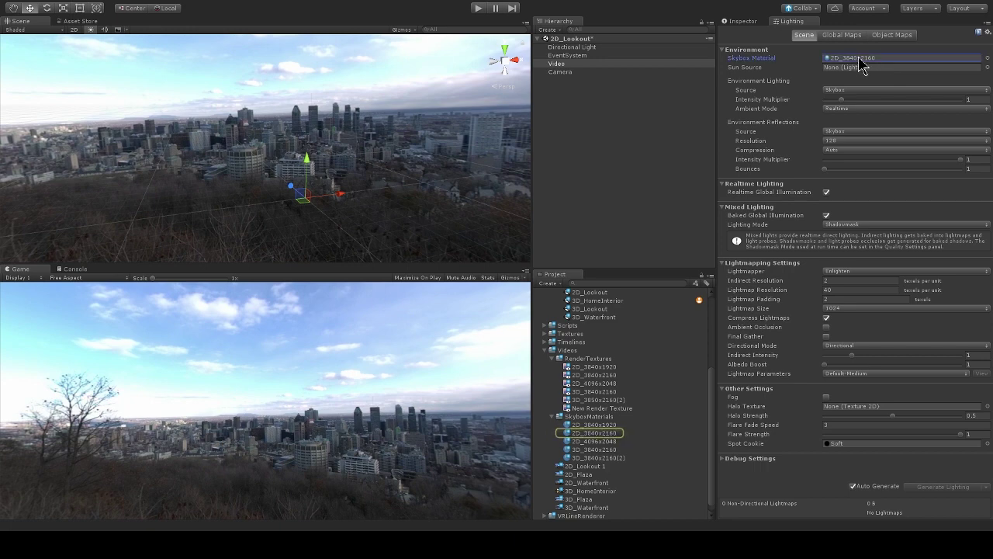
pyautogui.click(594, 425)
pyautogui.click(736, 21)
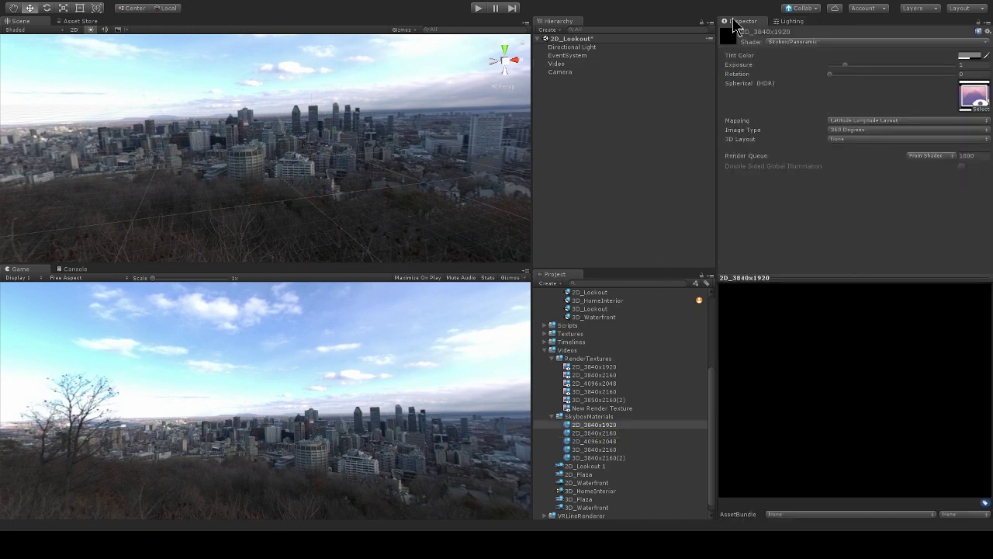
pyautogui.click(845, 140)
pyautogui.click(578, 65)
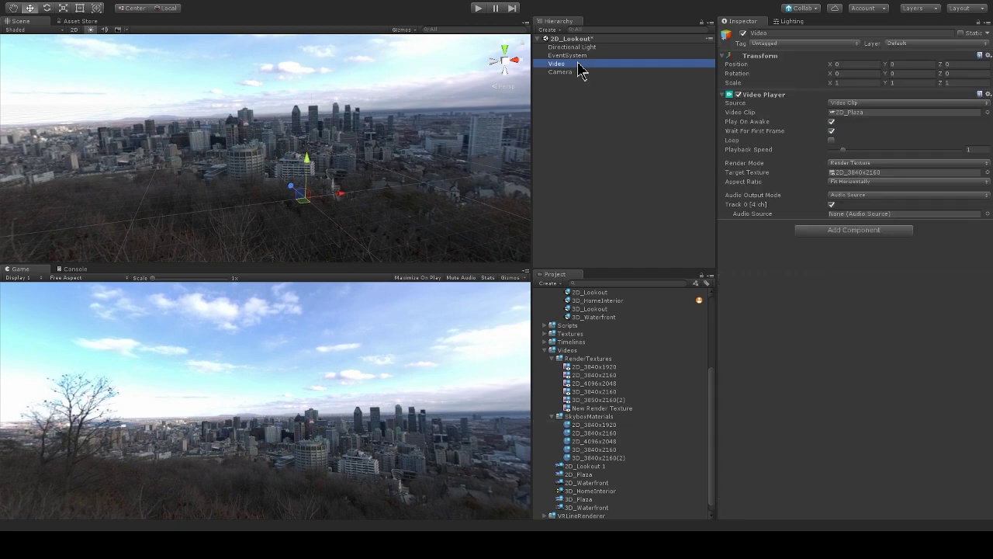
# - Preview the 2D_Plaza video, then restore the 2D_Lookout 1 clip and save the scene
pyautogui.click(479, 9)
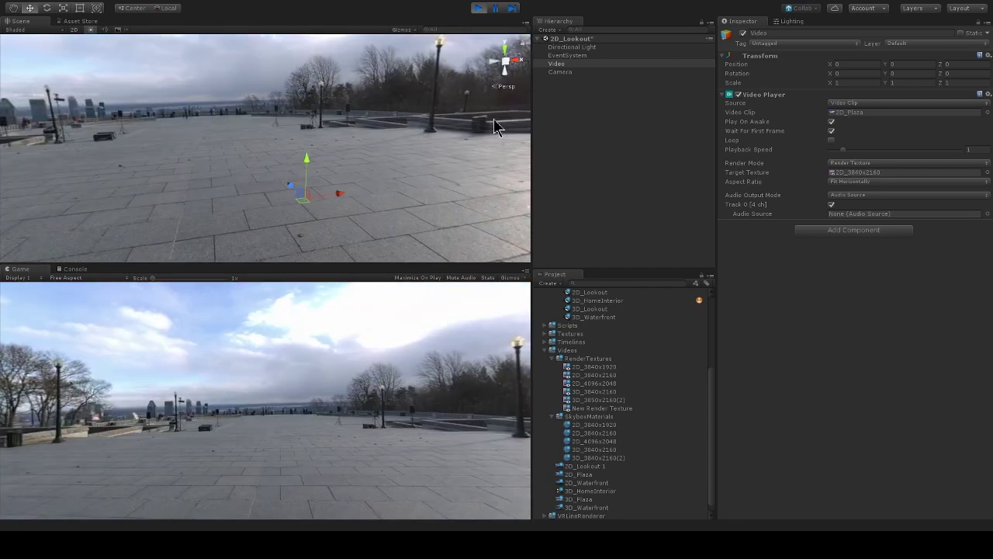
pyautogui.moveTo(295, 155); pyautogui.dragTo(310, 116, button='right')
pyautogui.click(477, 9)
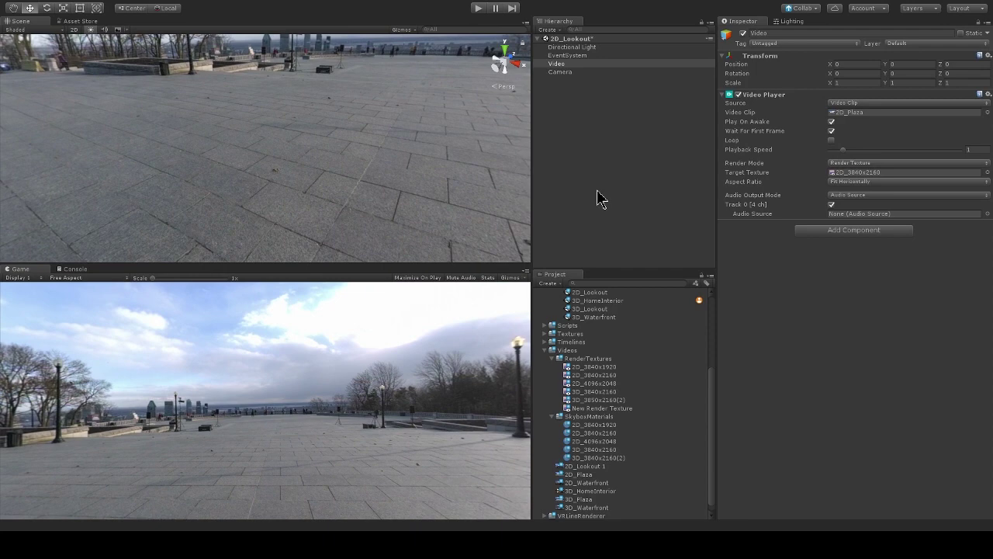
pyautogui.moveTo(603, 472); pyautogui.dragTo(838, 115)
pyautogui.hotkey('ctrl', 's')
# - Open the 3D_Waterfront scene from the Project panel
pyautogui.click(621, 505)
pyautogui.scroll(5, 613, 481)
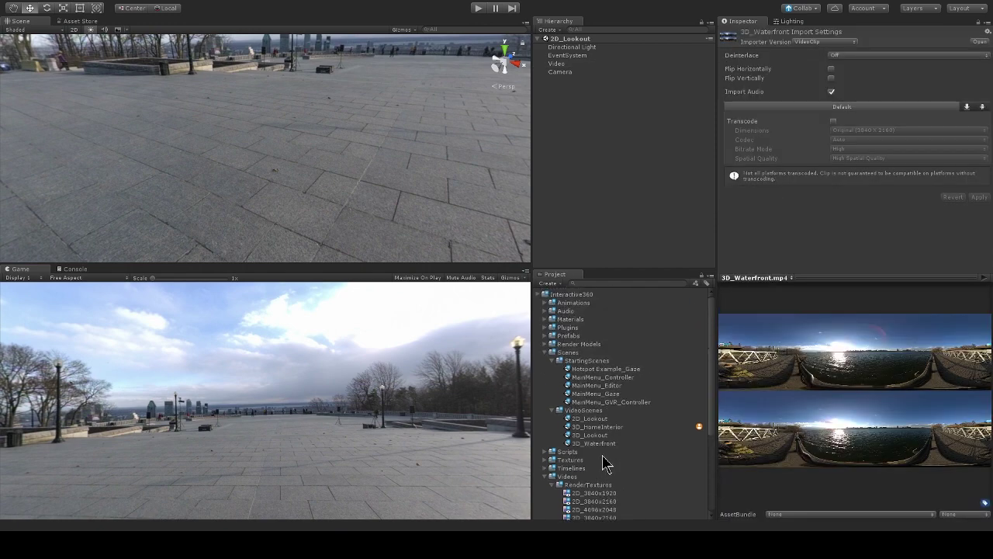
pyautogui.click(606, 446)
pyautogui.doubleClick(608, 446)
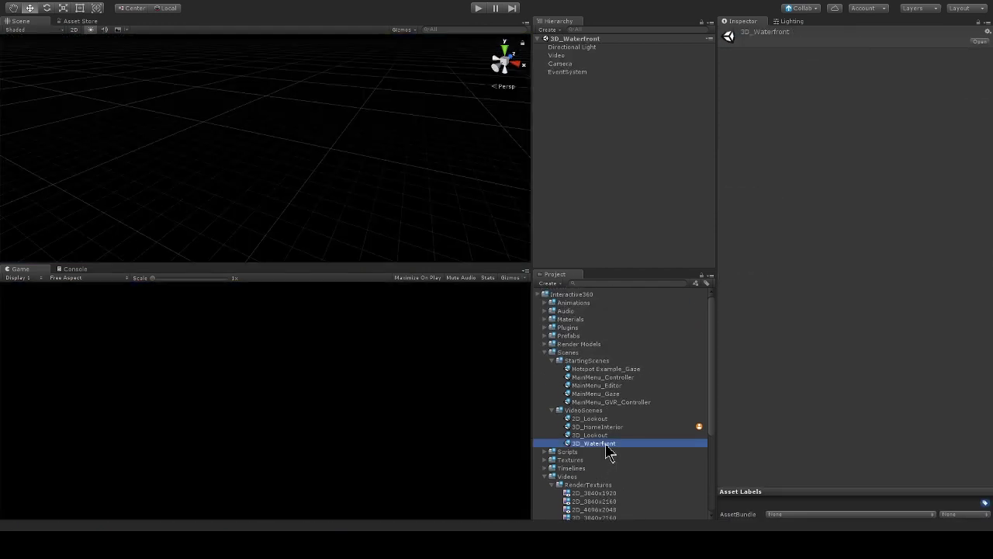
# - Preview the waterfront 360 video in Play mode, then check the Video player and Lighting settings
pyautogui.click(478, 8)
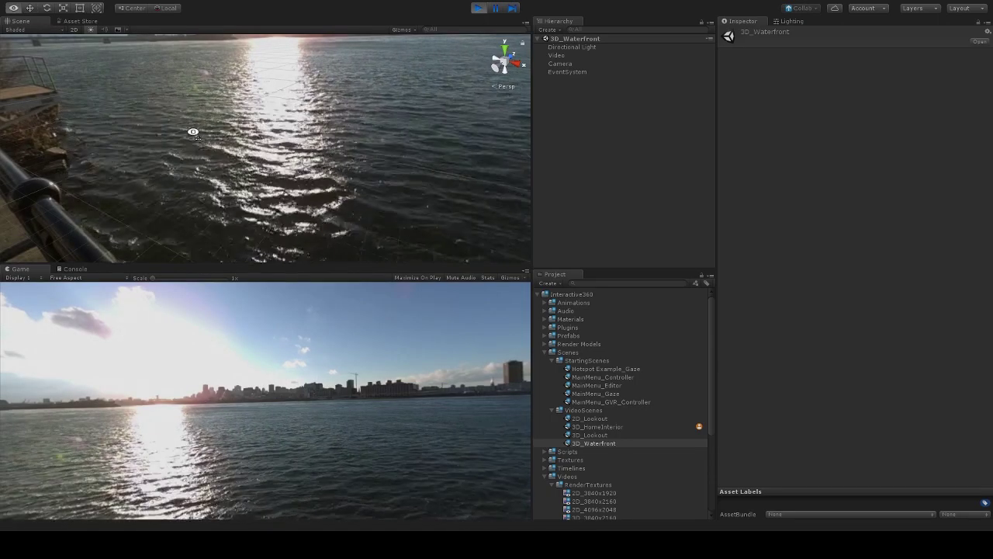
pyautogui.moveTo(193, 131); pyautogui.dragTo(420, 81, button='right')
pyautogui.click(478, 7)
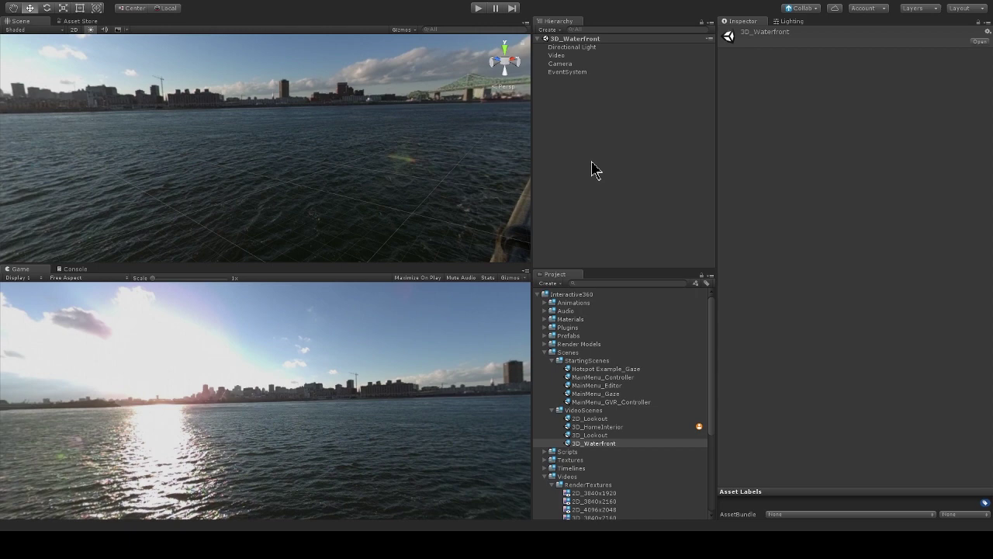
pyautogui.click(569, 57)
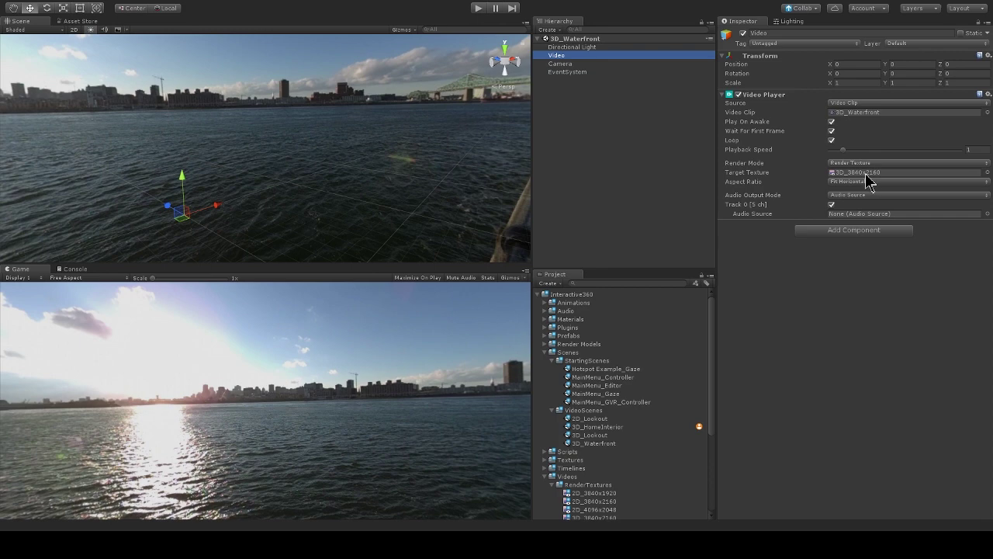
pyautogui.click(788, 23)
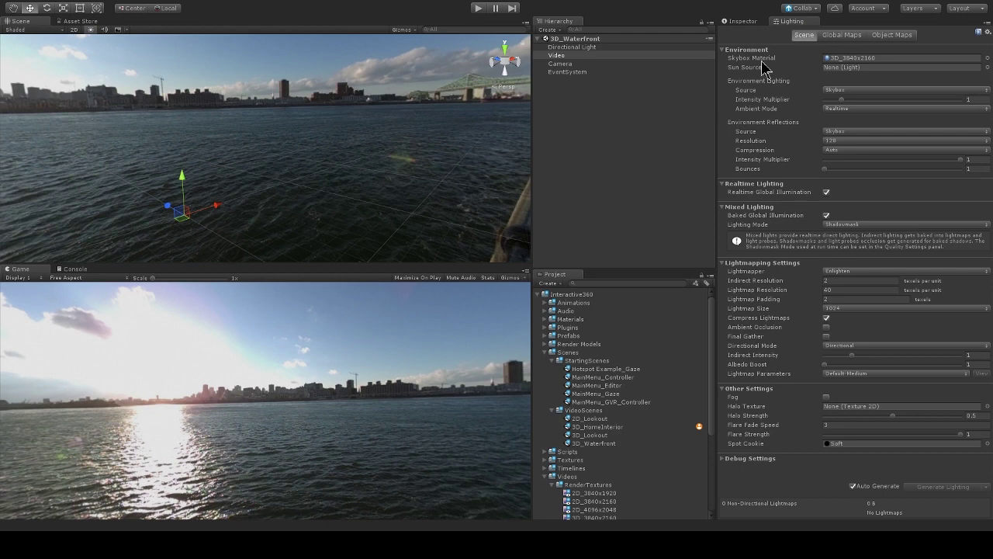
# - Review the 3D_3840x2160 skybox material's settings, then inspect the 3D_Waterfront video clip
pyautogui.click(862, 59)
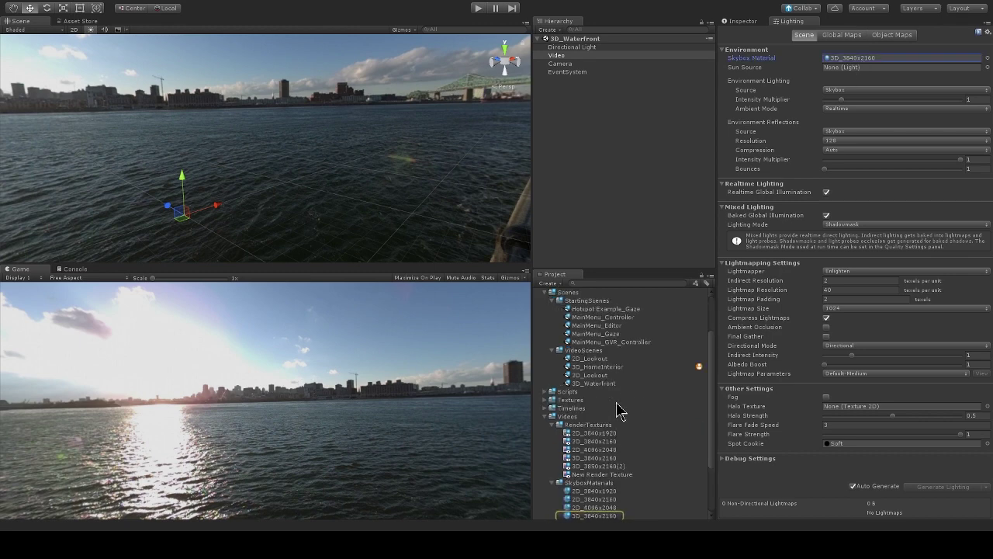
pyautogui.scroll(-2, 595, 489)
pyautogui.click(603, 454)
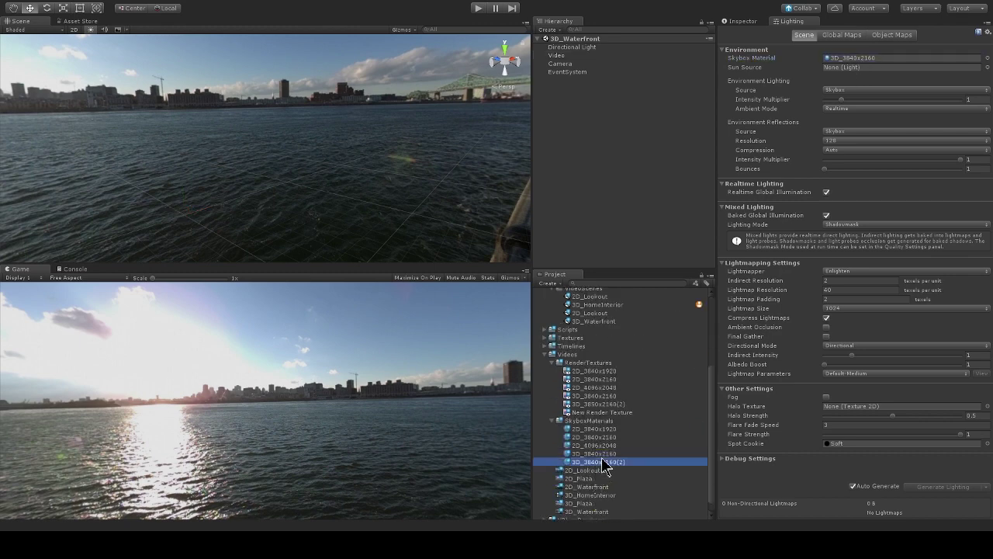
pyautogui.click(742, 22)
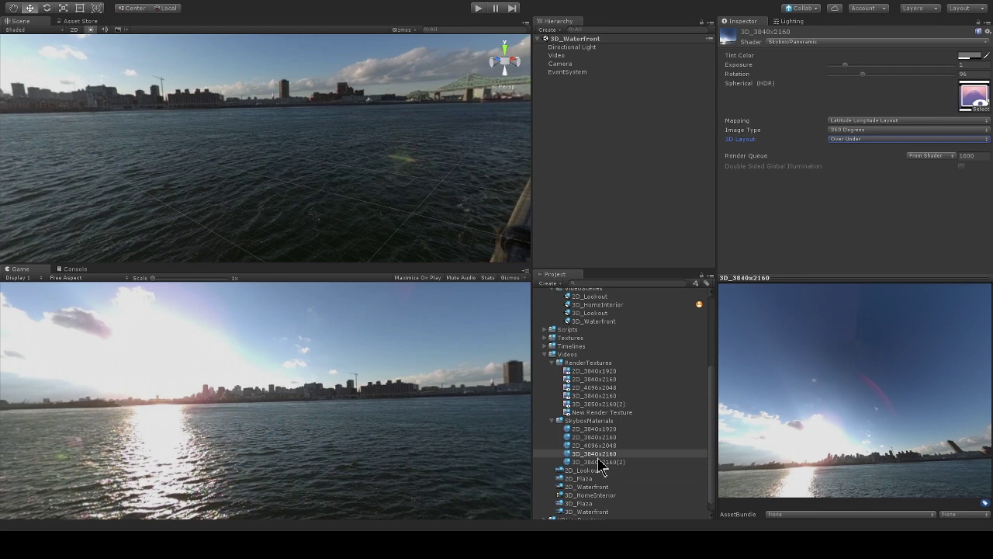
pyautogui.click(588, 514)
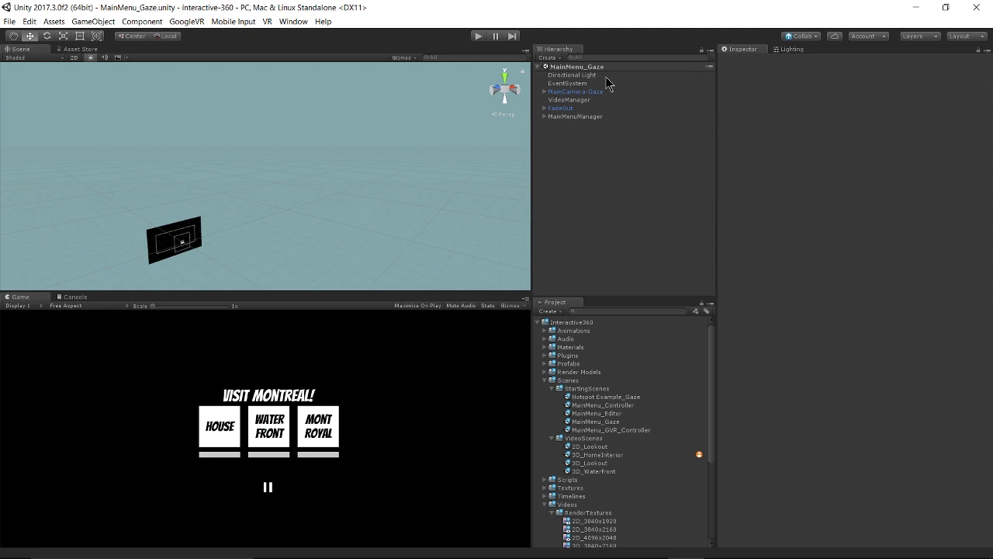
# - Enable VR support from the VR menu, turning on Virtual Reality Supported
pyautogui.click(266, 22)
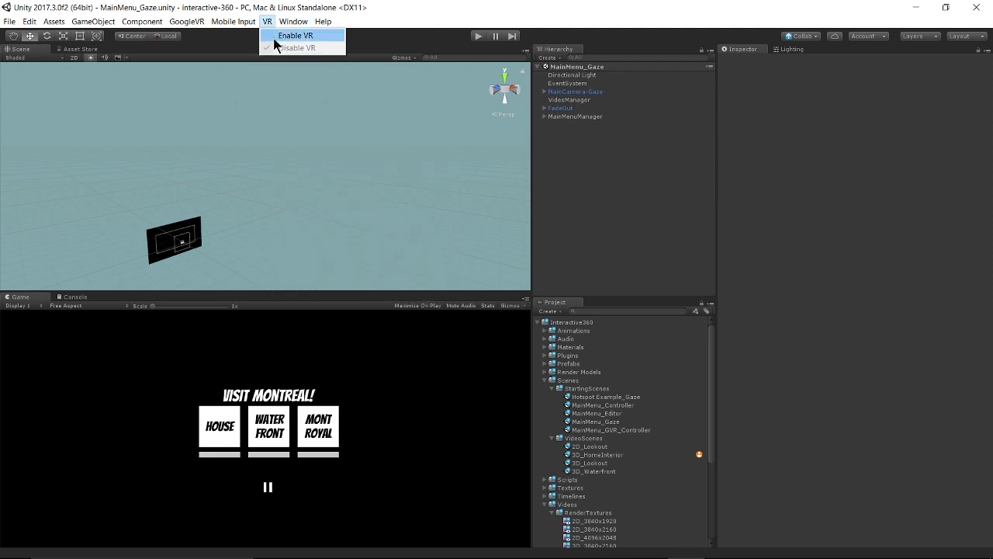
pyautogui.click(273, 39)
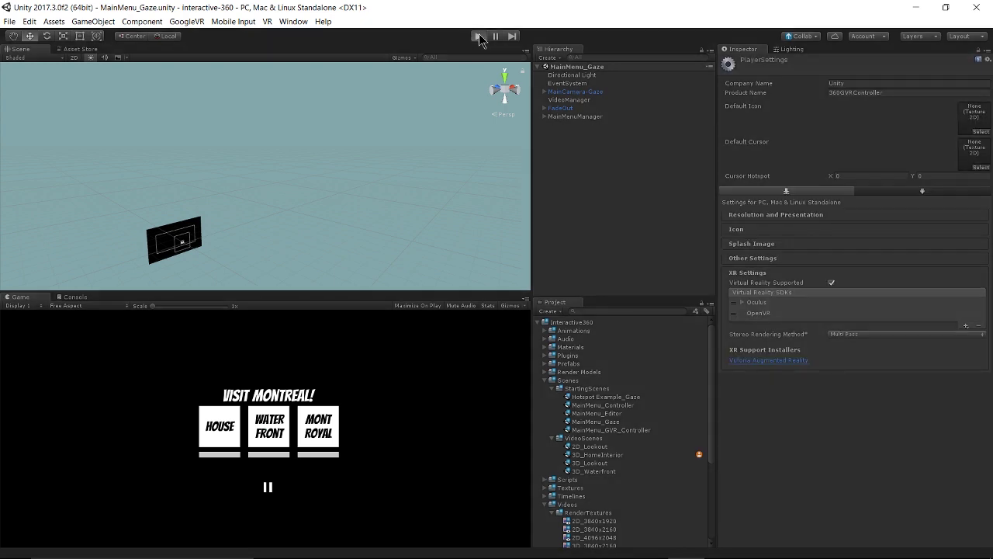
pyautogui.click(479, 36)
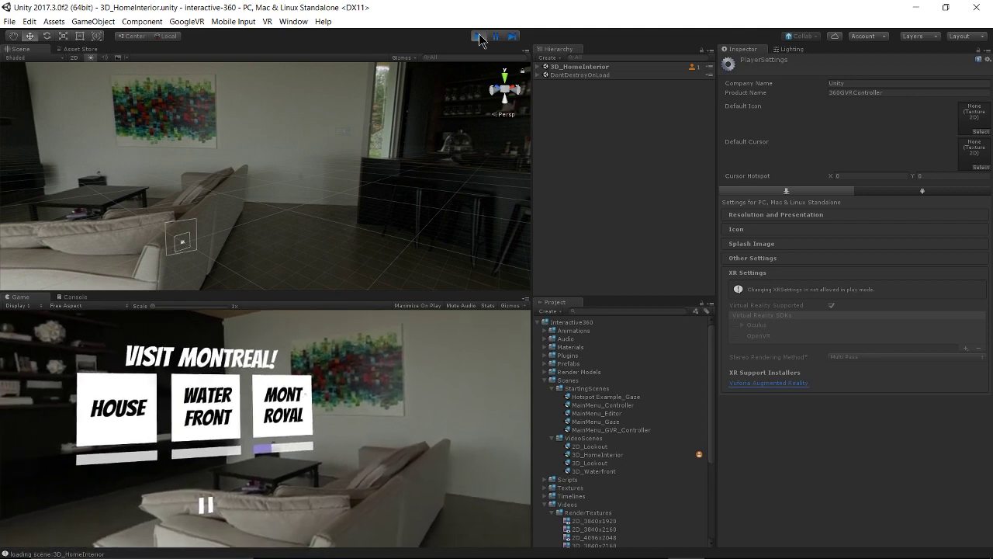
pyautogui.click(479, 35)
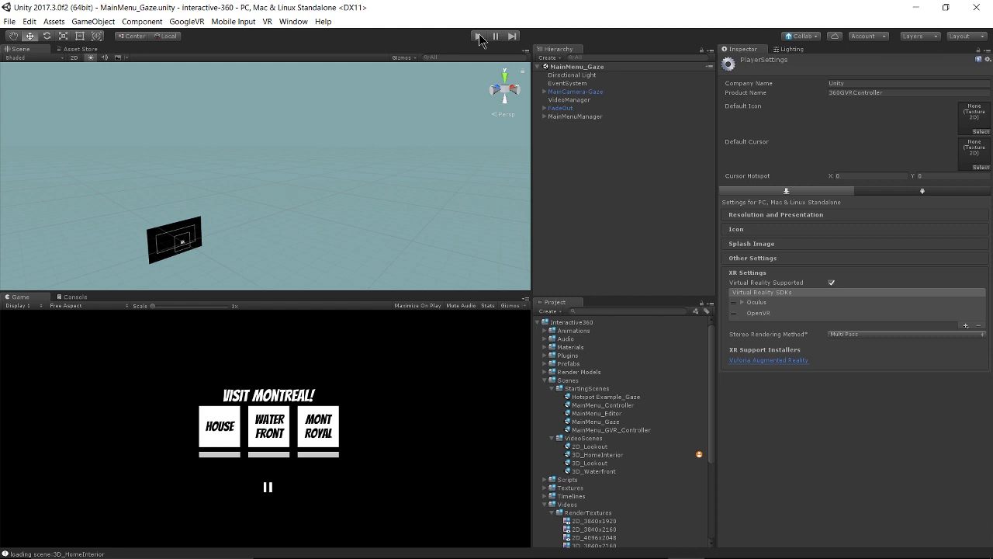
# - Inspect MainCamera-Gaze and MainMenuManager, then frame the MainMenu-Gaze canvas from the front
pyautogui.click(594, 92)
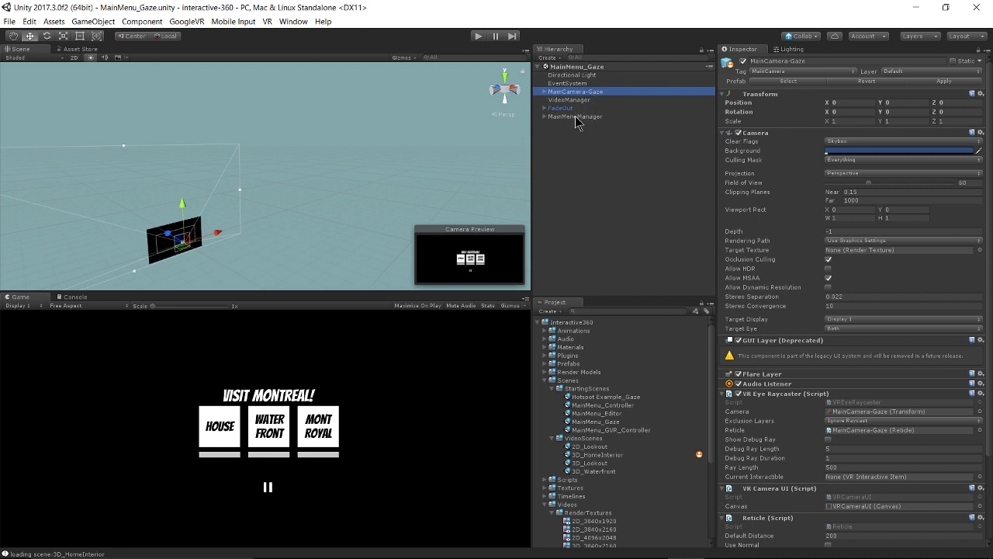
pyautogui.click(575, 117)
pyautogui.click(544, 116)
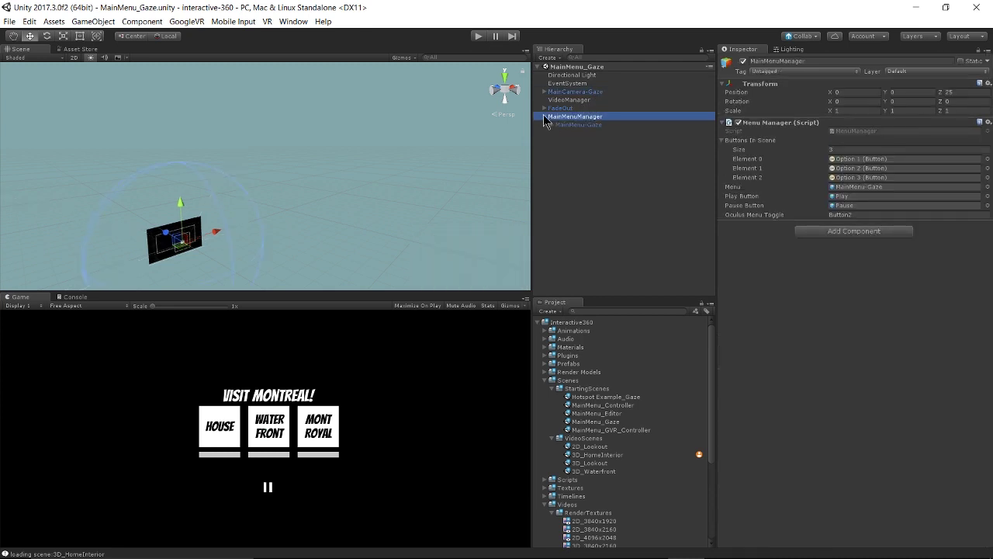
pyautogui.click(581, 125)
pyautogui.doubleClick(580, 126)
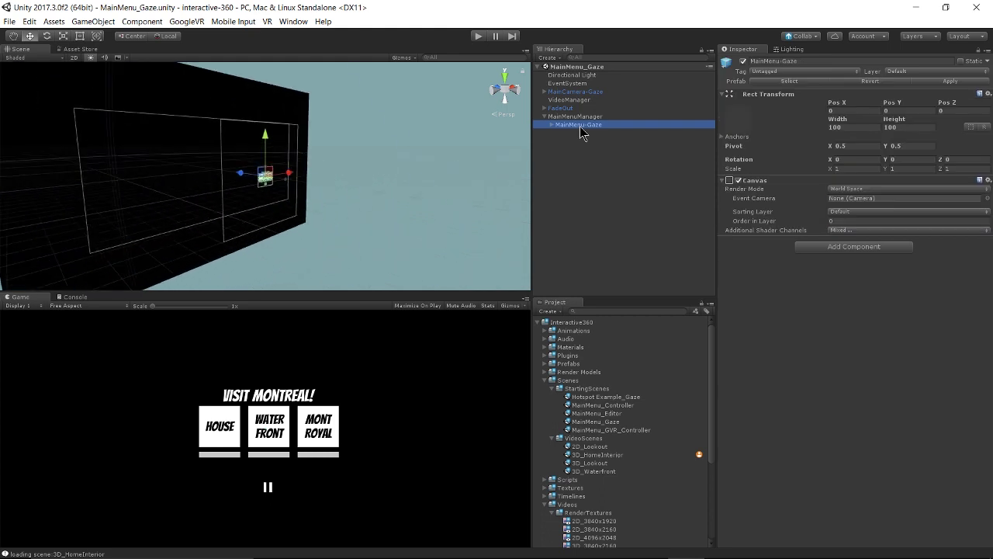
pyautogui.keyDown('alt'); pyautogui.moveTo(406, 181); pyautogui.dragTo(272, 235); pyautogui.keyUp('alt')
pyautogui.scroll(-10, 273, 235)
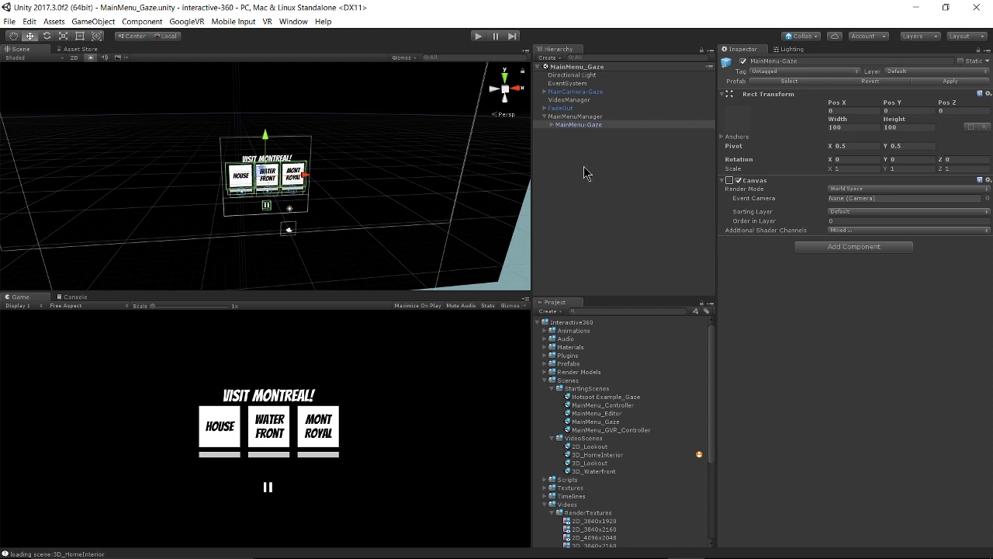
# - Drill down through ControlUI and VideoSelector to Option 1's SelectionSlider, with the menu framed close
pyautogui.click(551, 125)
pyautogui.click(554, 125)
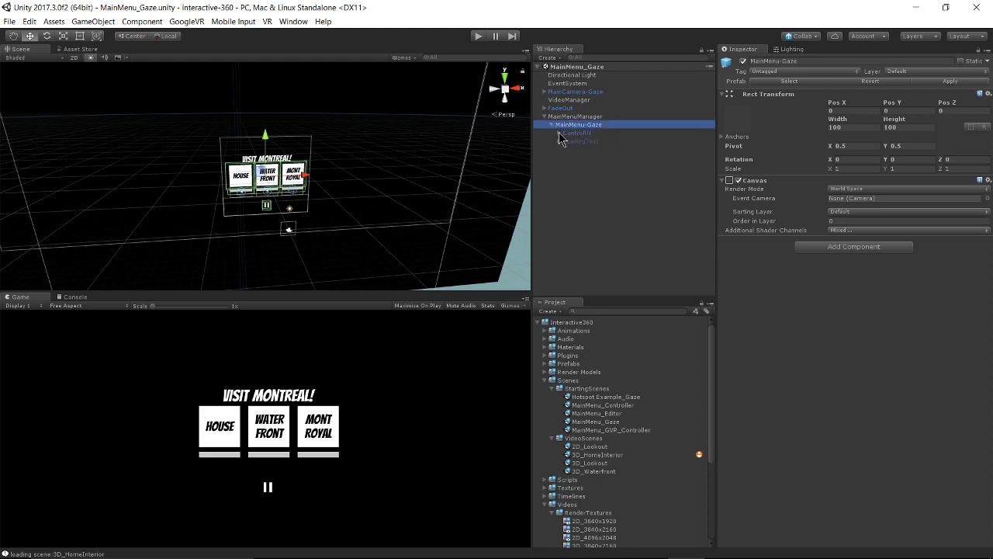
pyautogui.click(558, 132)
pyautogui.press('f')
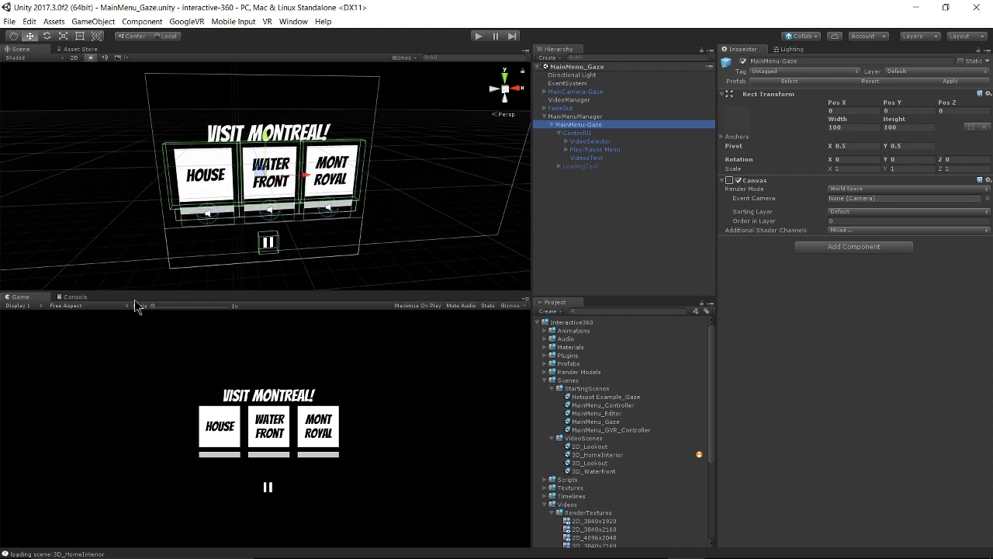
pyautogui.scroll(5, 144, 268)
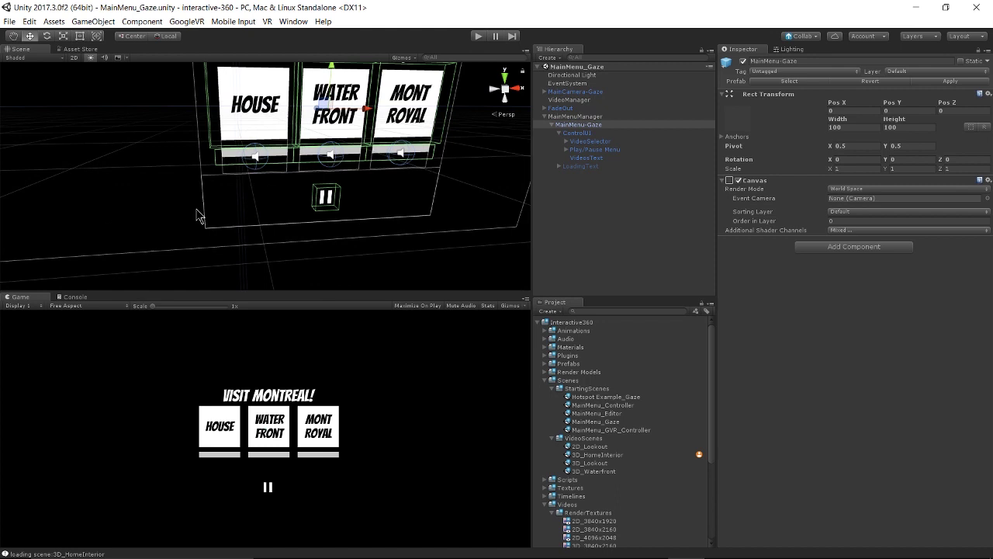
pyautogui.scroll(2, 200, 211)
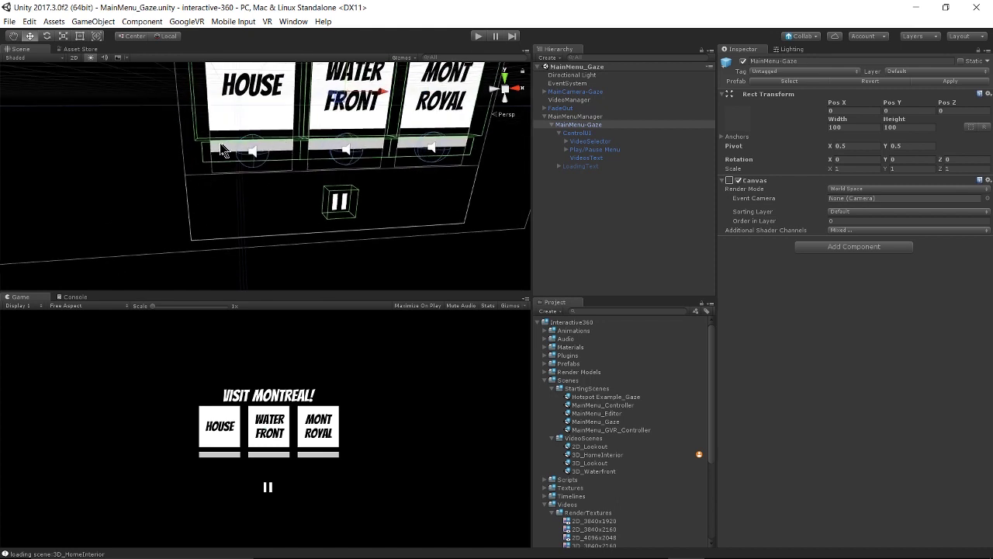
pyautogui.click(566, 142)
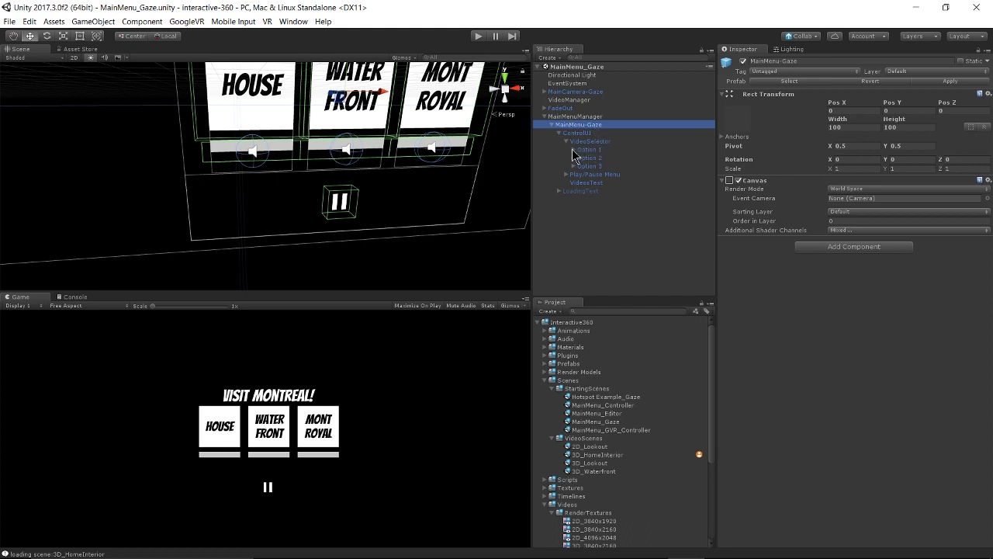
pyautogui.click(573, 150)
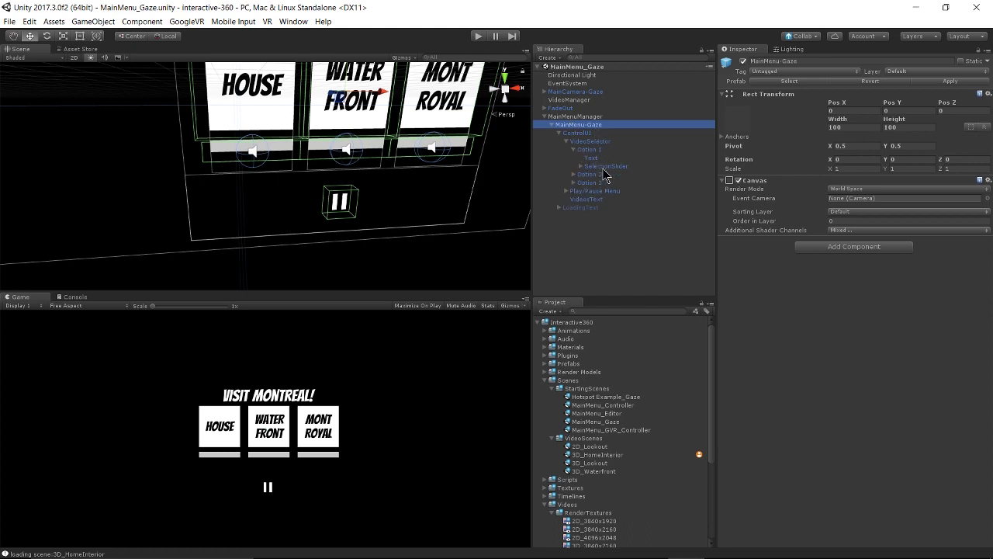
pyautogui.click(604, 167)
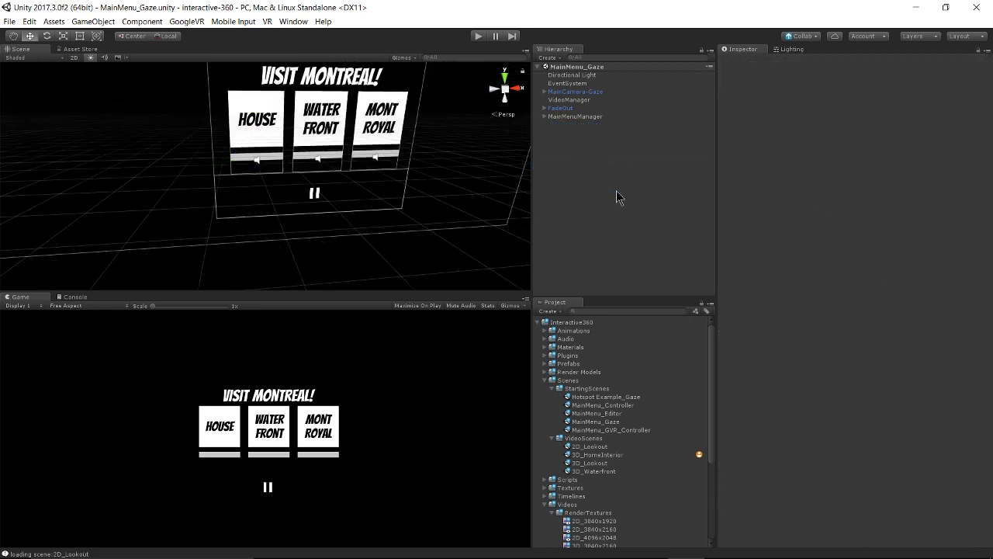
# - Review the gaze camera's VR Eye Raycaster and Reticle, then select GUIReticle under VRCameraUI
pyautogui.click(597, 93)
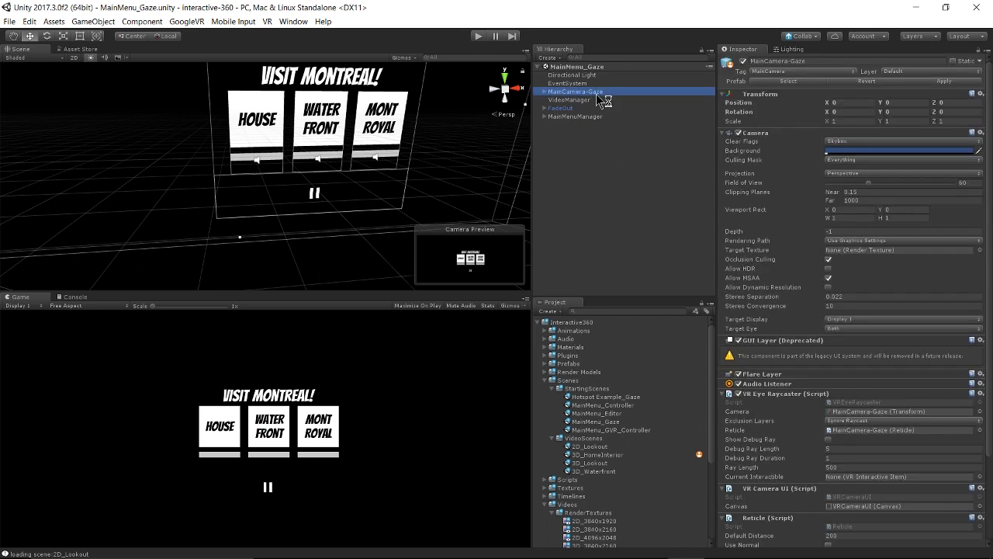
pyautogui.scroll(-3, 770, 228)
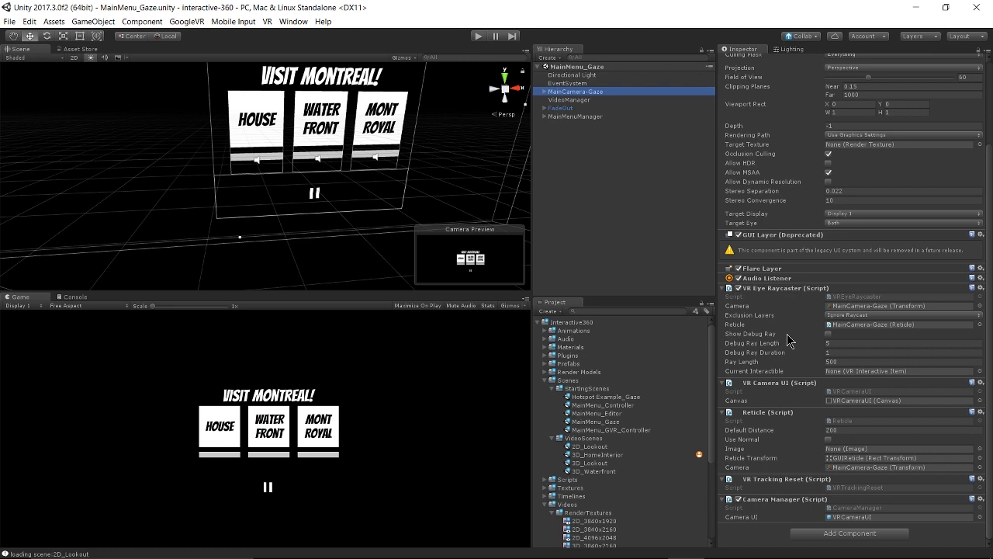
pyautogui.click(545, 92)
pyautogui.click(565, 100)
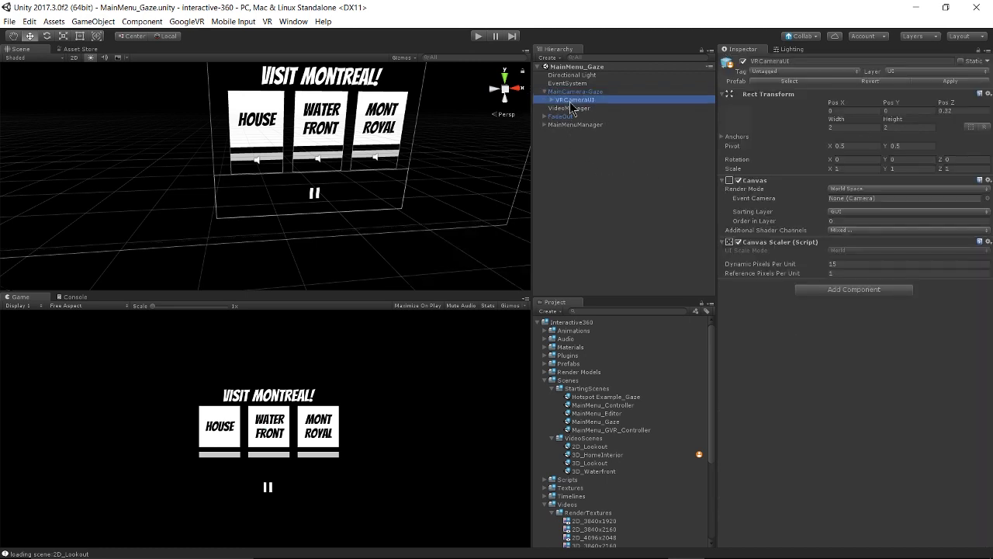
pyautogui.click(551, 100)
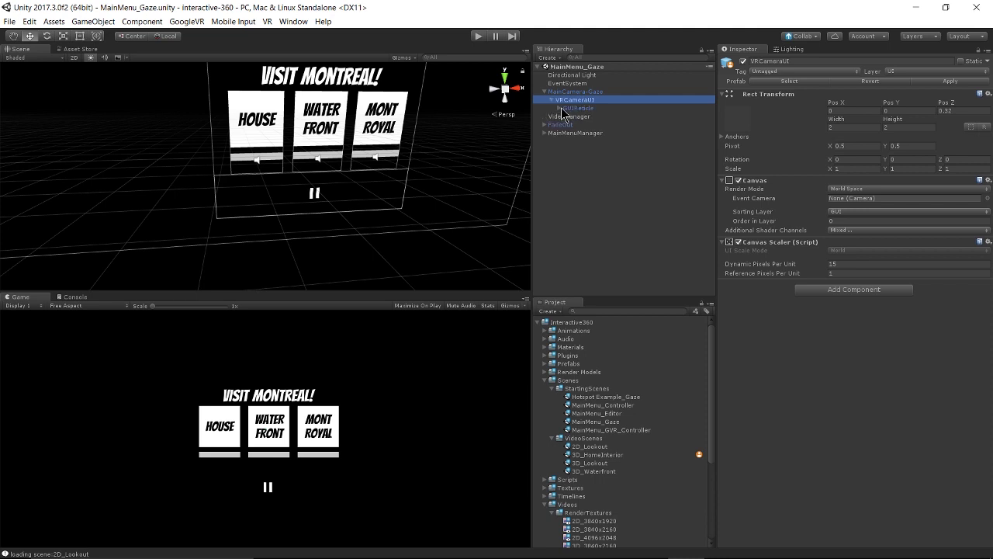
pyautogui.click(572, 108)
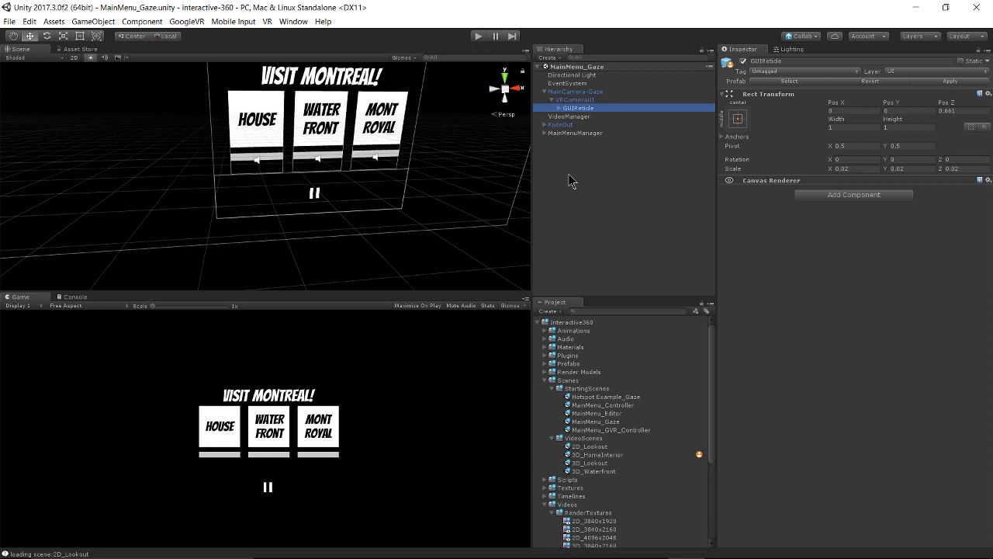
# - Open Hotspot Example_Gaze and play it until the 2D_Lookout skyline video starts
pyautogui.doubleClick(617, 397)
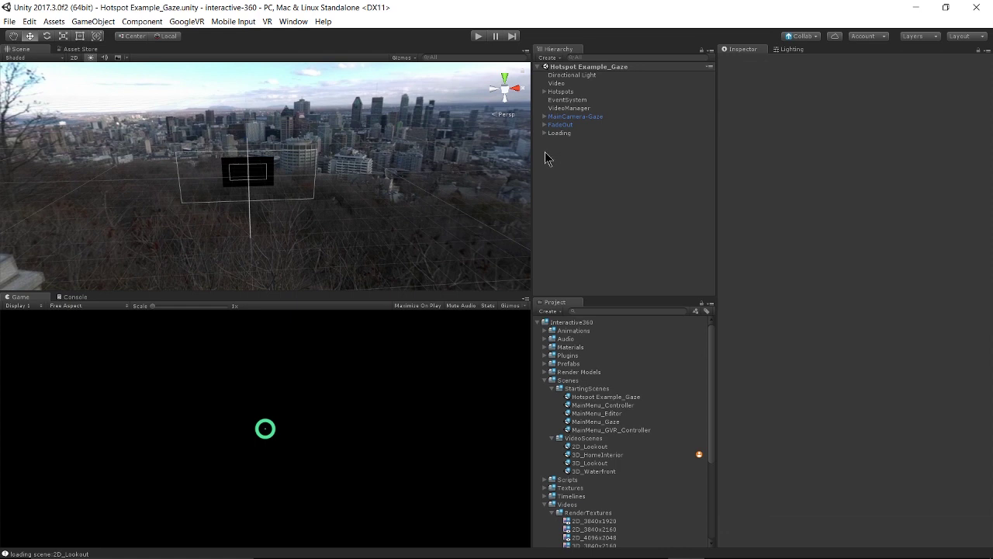
pyautogui.click(471, 40)
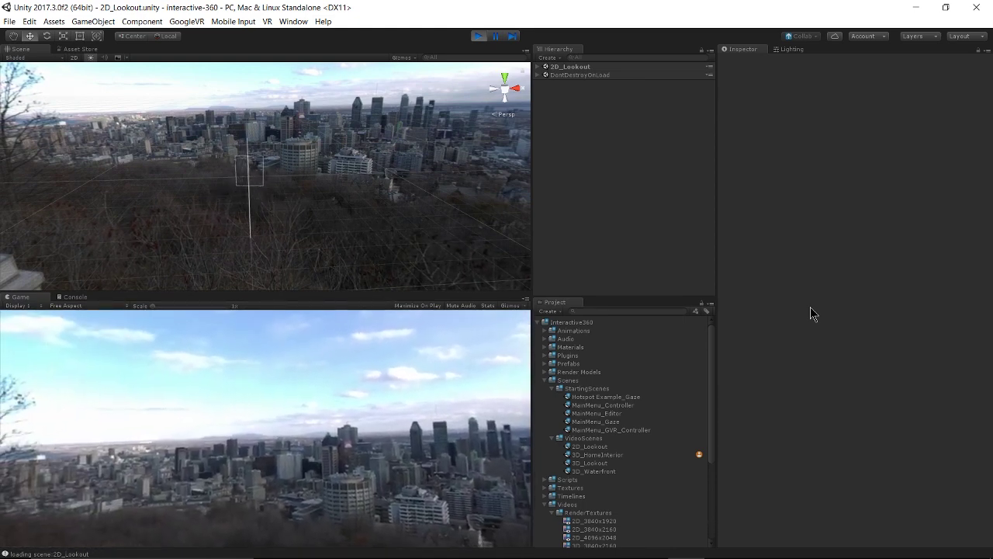
# - Stop the test run, then select and frame Hotspot1 under the Hotspots canvas
pyautogui.click(478, 35)
pyautogui.click(562, 92)
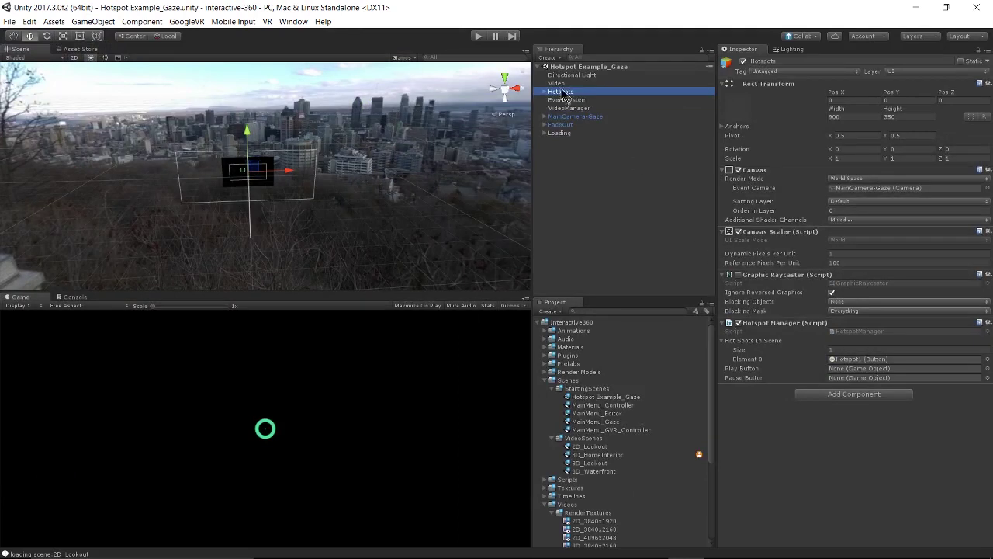
pyautogui.click(544, 93)
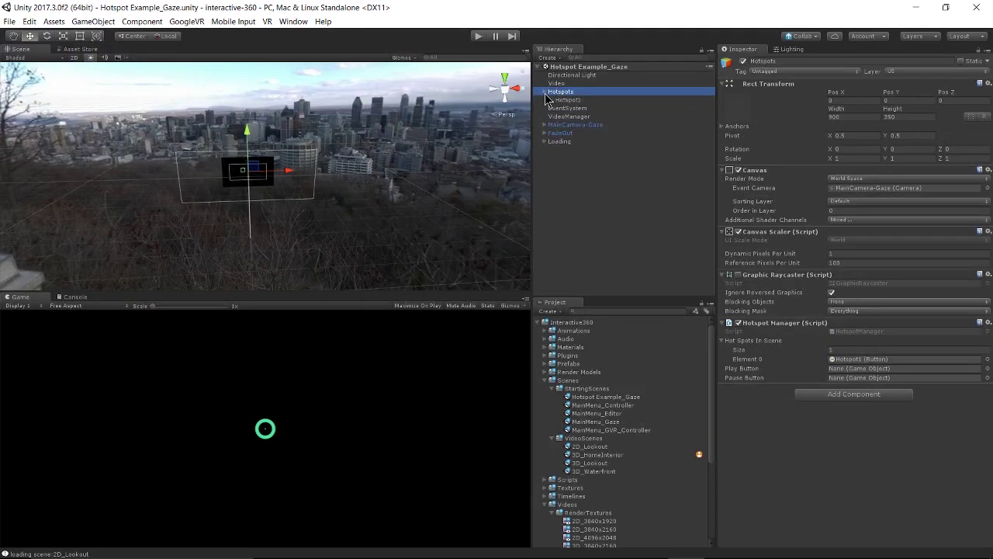
pyautogui.click(570, 100)
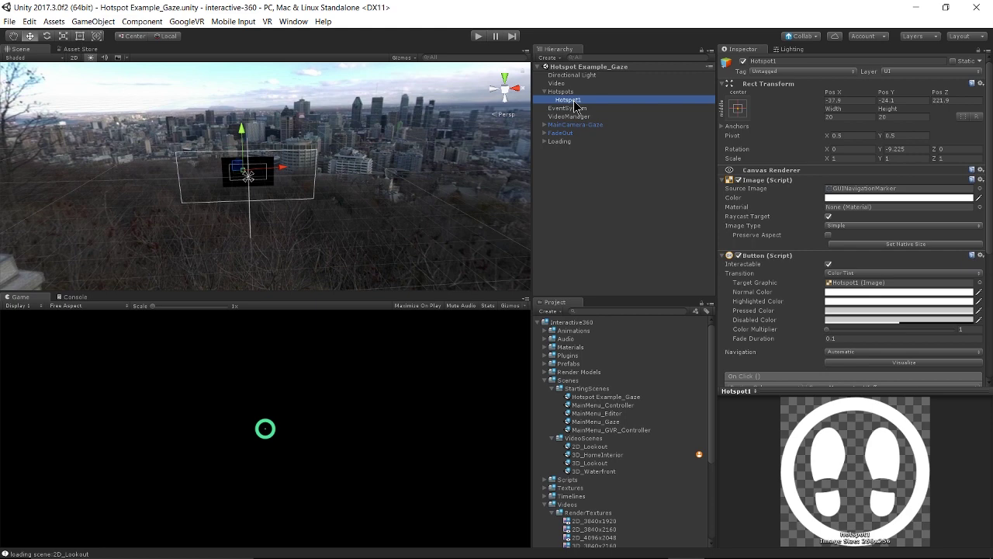
pyautogui.doubleClick(570, 100)
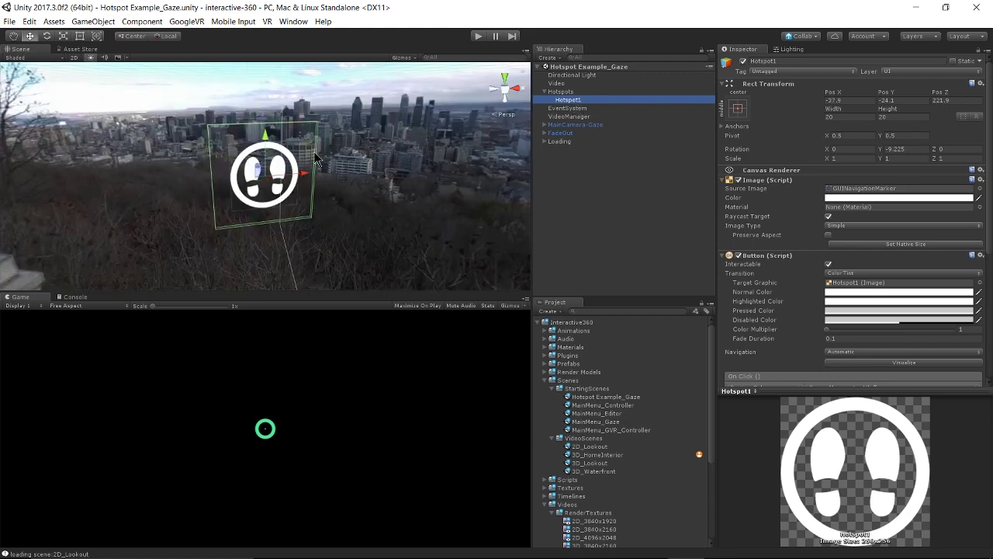
pyautogui.scroll(-3, 314, 150)
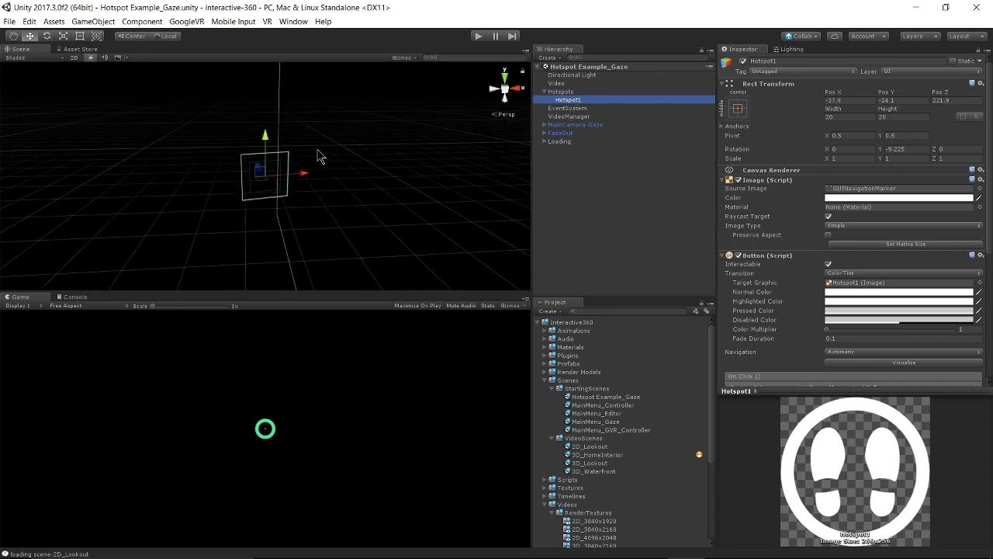
pyautogui.scroll(-5, 316, 155)
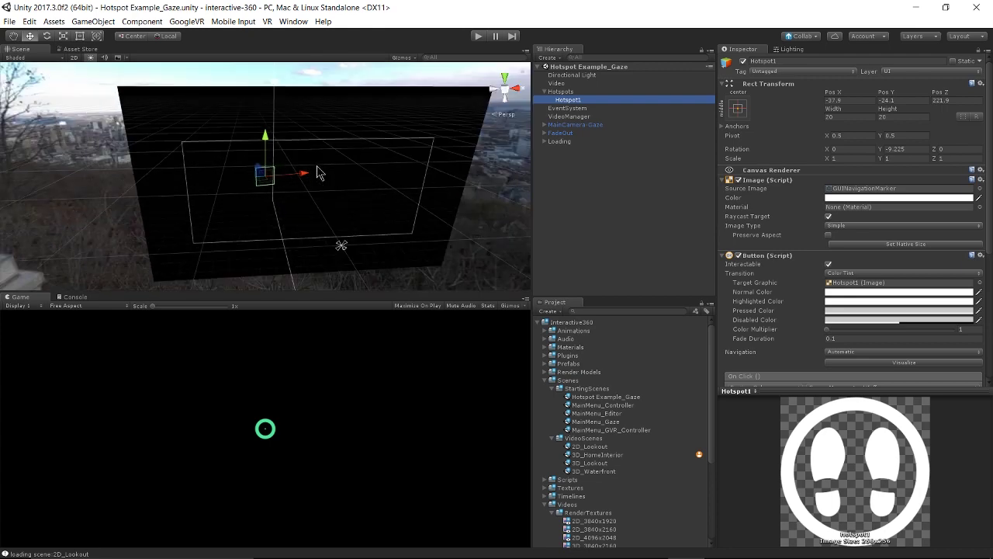
pyautogui.scroll(-2, 186, 286)
# - Face the city behind Hotspot1 and ping its Highlighted selection image, wait time 2
pyautogui.keyDown('alt'); pyautogui.moveTo(182, 206); pyautogui.dragTo(471, 193); pyautogui.keyUp('alt')
pyautogui.scroll(4, 470, 190)
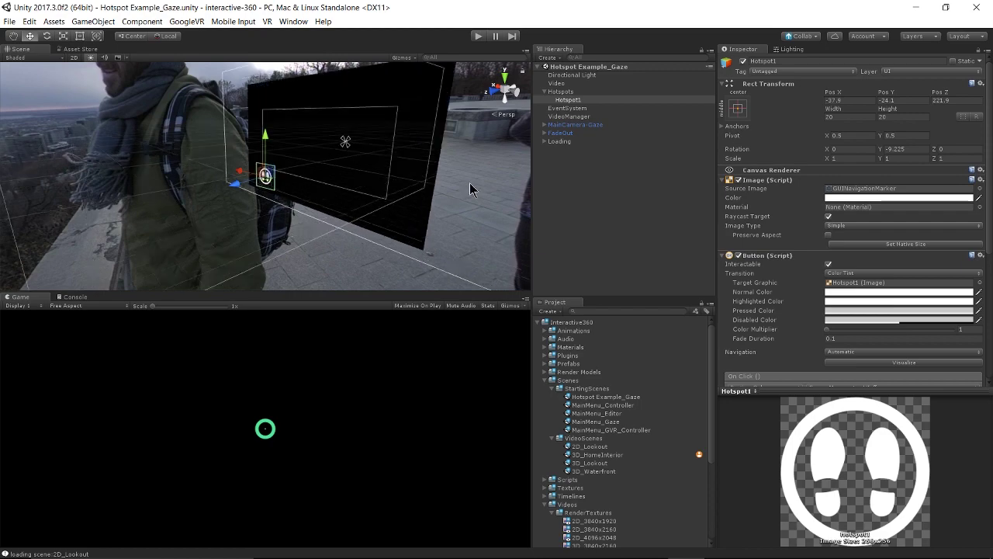
pyautogui.scroll(2, 470, 182)
pyautogui.keyDown('alt'); pyautogui.moveTo(411, 218); pyautogui.dragTo(249, 229); pyautogui.keyUp('alt')
pyautogui.keyDown('alt'); pyautogui.moveTo(427, 171); pyautogui.dragTo(278, 204); pyautogui.keyUp('alt')
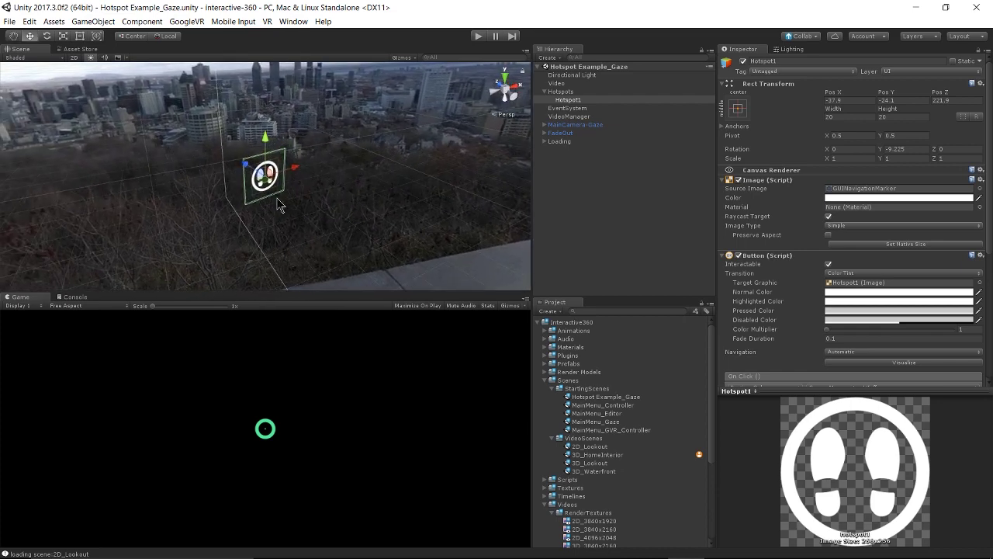
pyautogui.scroll(-3, 862, 180)
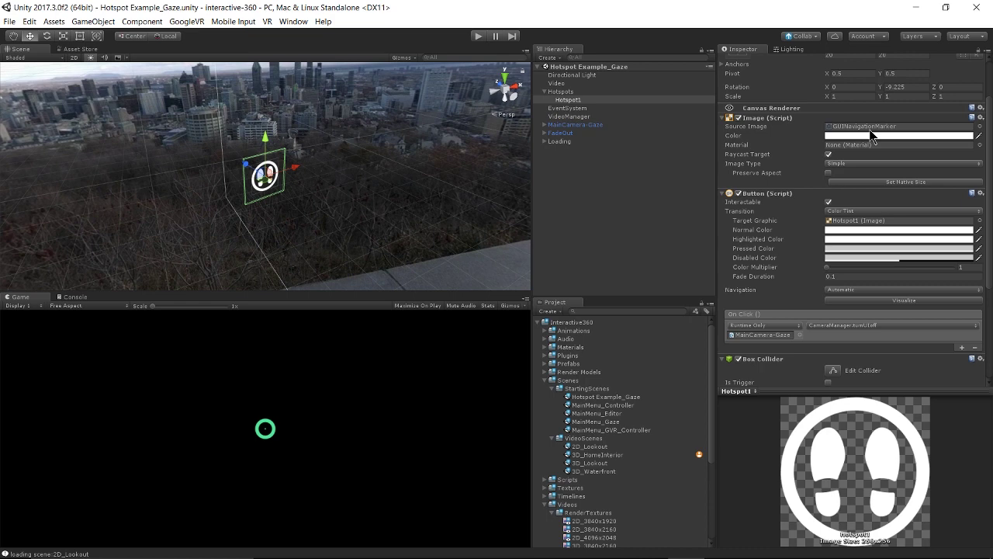
pyautogui.scroll(-7, 870, 135)
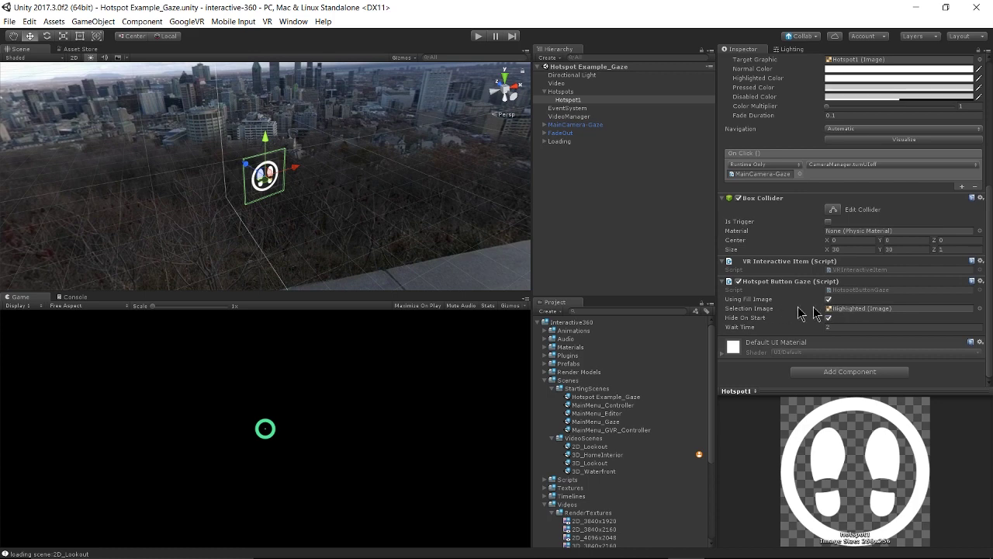
pyautogui.click(851, 309)
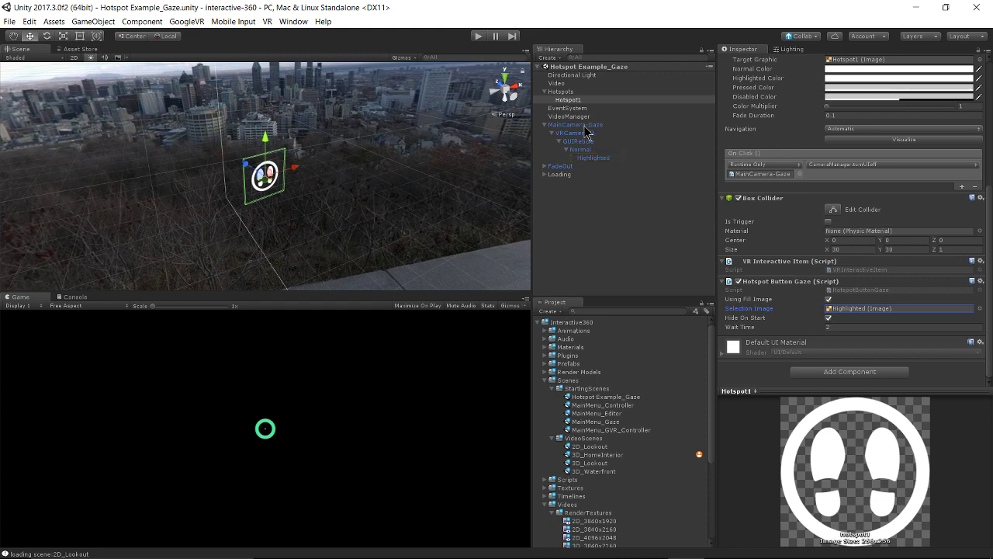
# - Inspect the GUIReticle and its Normal and Highlighted ring images
pyautogui.click(581, 143)
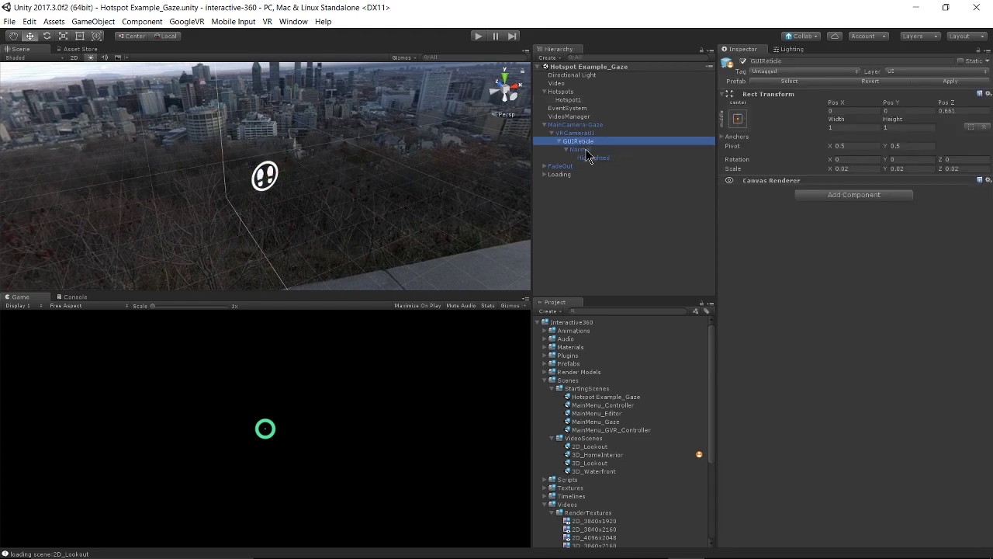
pyautogui.click(582, 150)
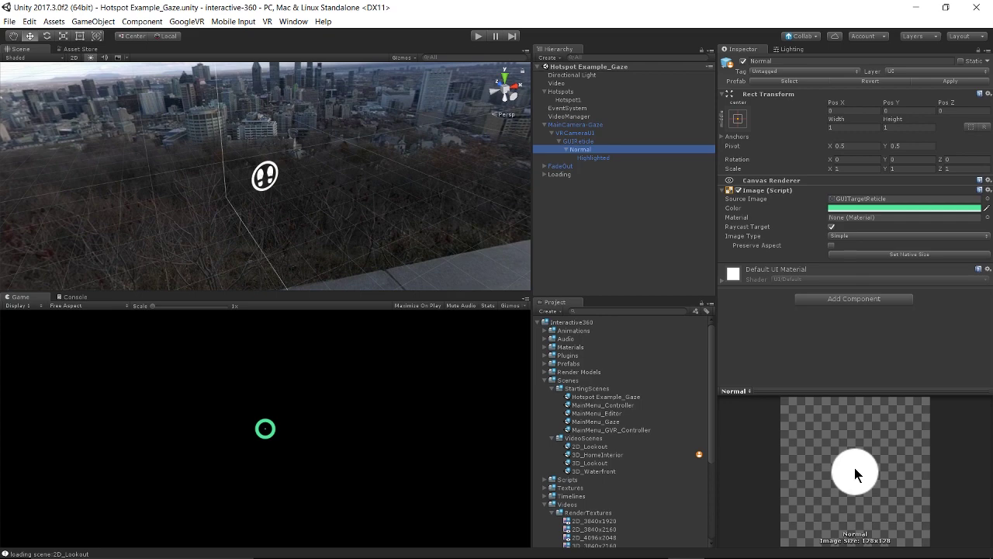
pyautogui.click(595, 158)
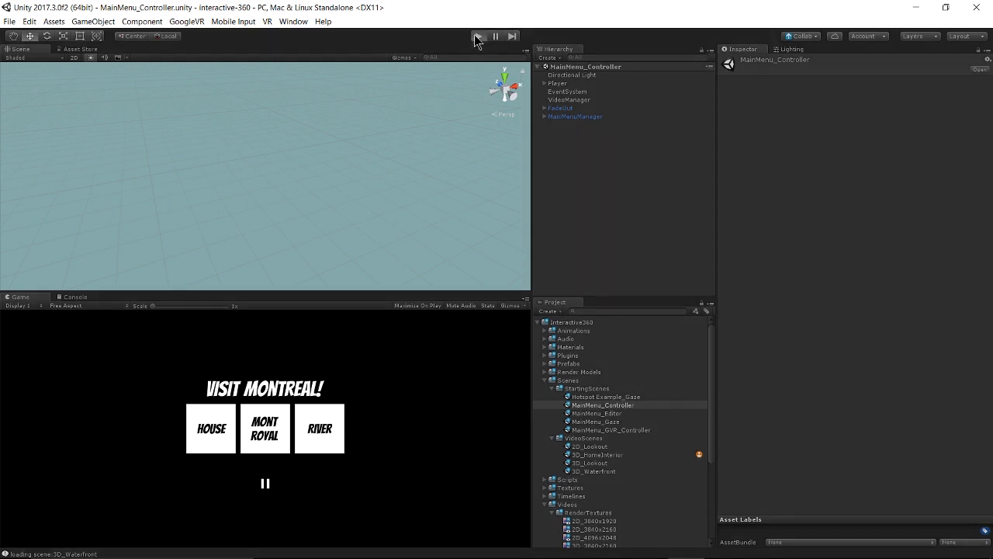
pyautogui.click(474, 34)
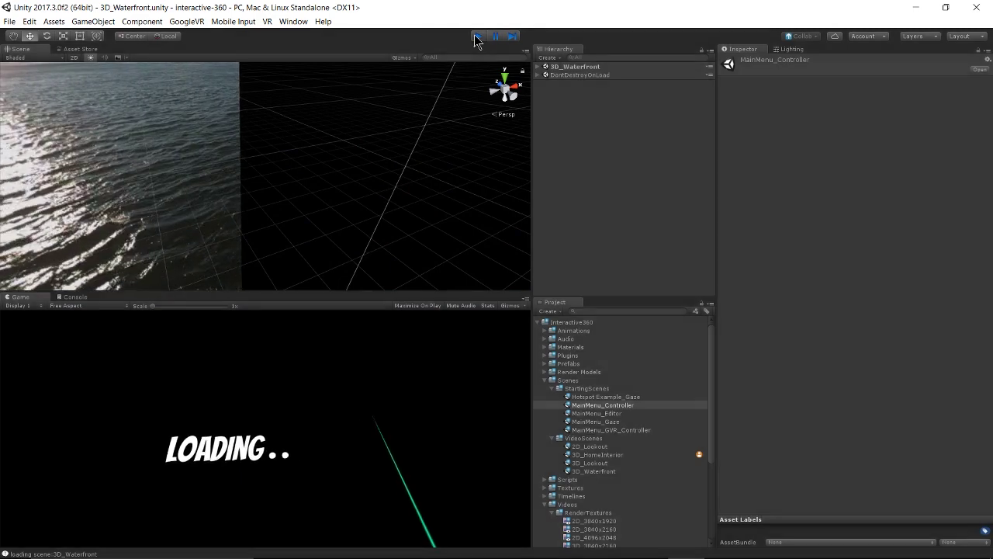
pyautogui.click(475, 35)
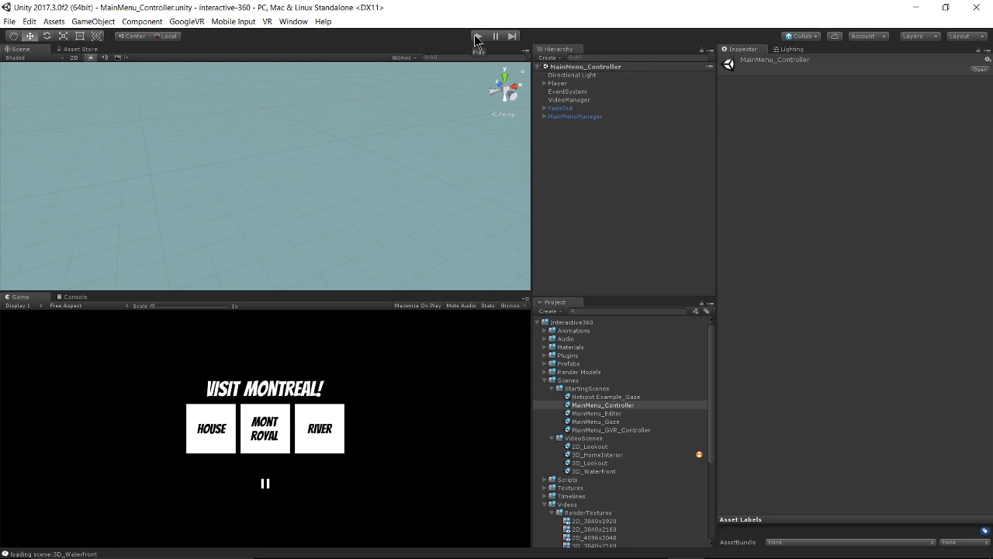
# - Expand Player, compare Tracked Pose Driver settings on RH and LH, then expand RH
pyautogui.click(561, 83)
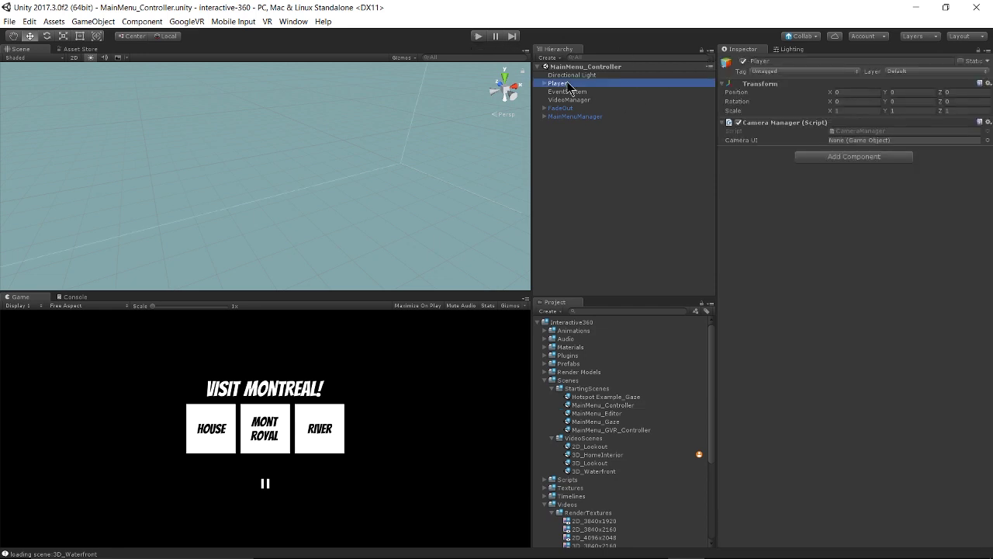
pyautogui.click(544, 83)
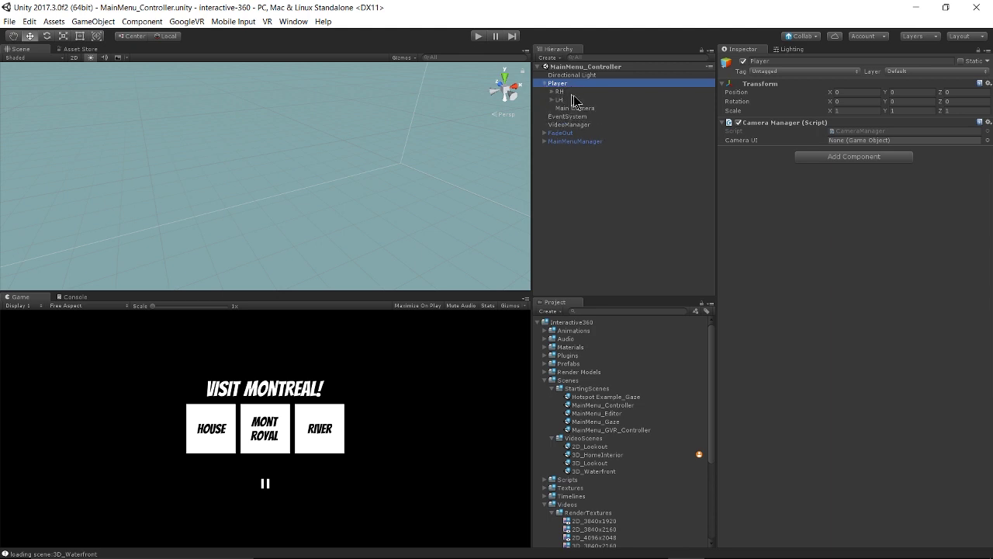
pyautogui.click(587, 108)
pyautogui.click(566, 92)
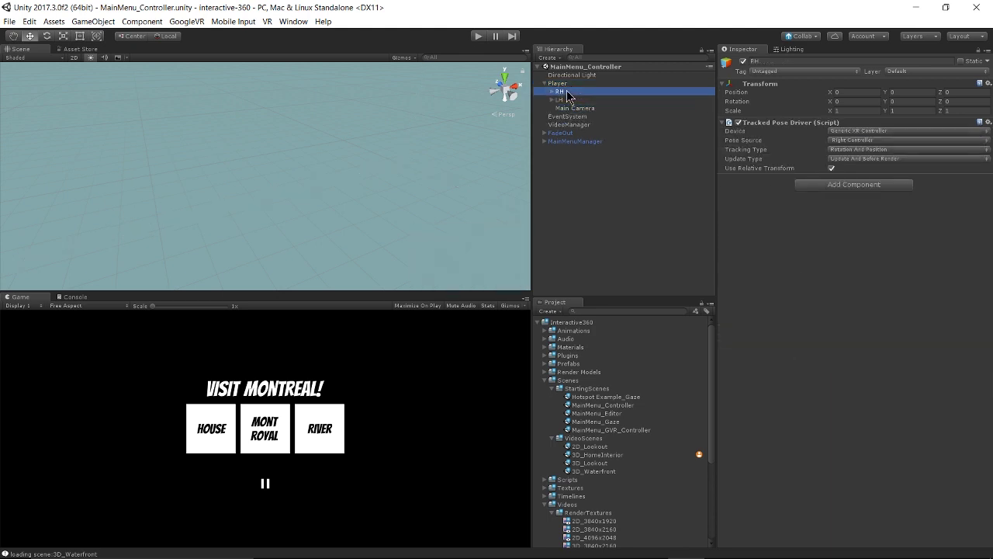
pyautogui.click(567, 100)
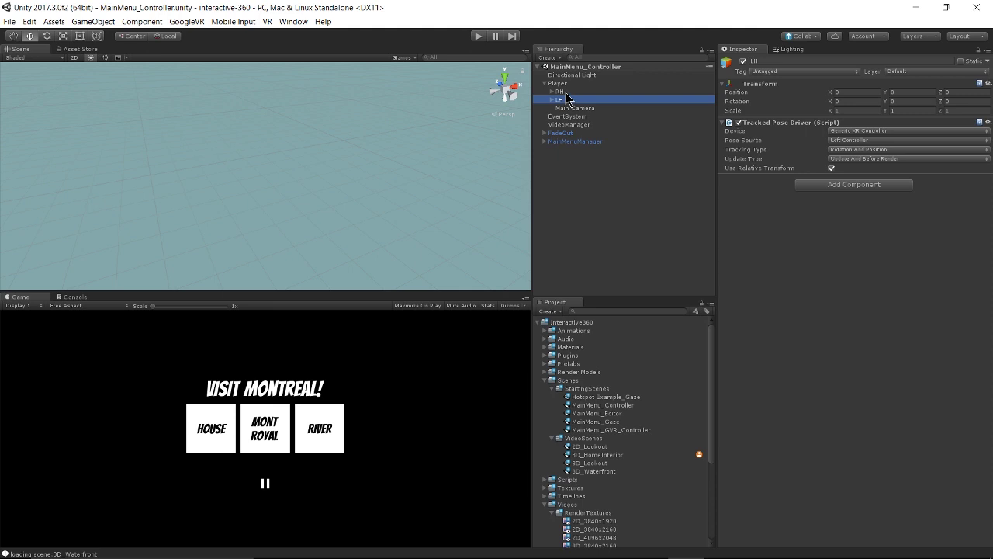
pyautogui.click(567, 92)
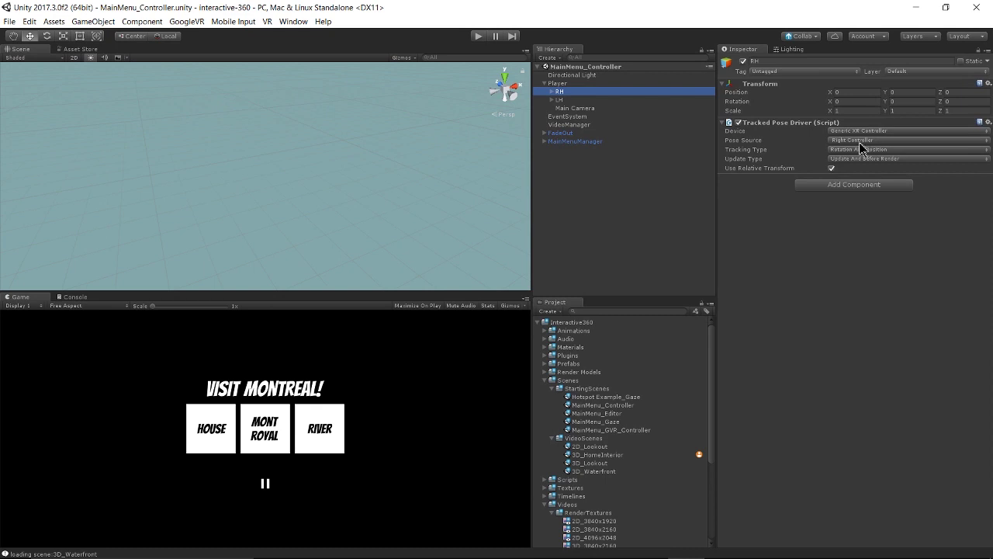
pyautogui.click(553, 93)
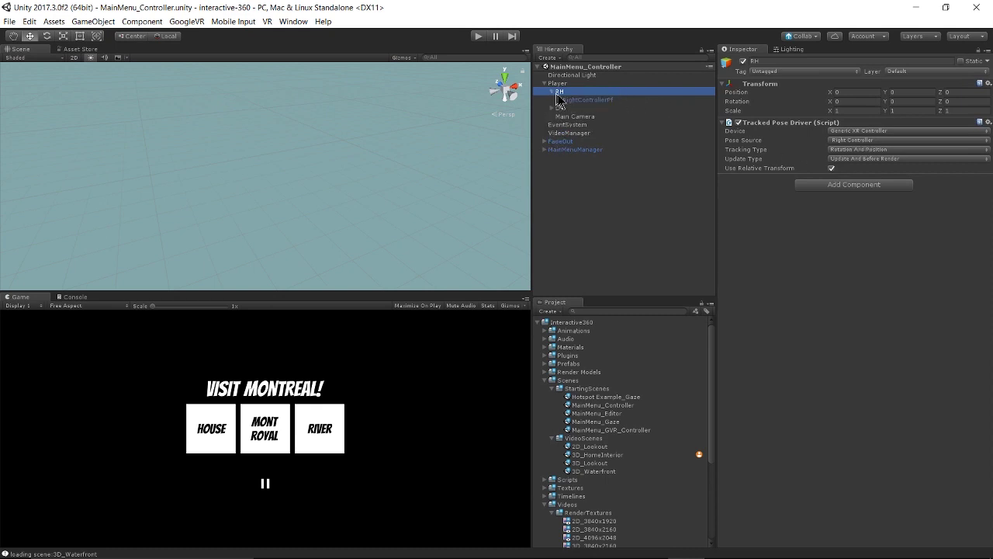
# - Inspect RightControllerPf's Raycast Input, selecting its SecondaryIndexTrigger axis, then deselect everything
pyautogui.click(579, 100)
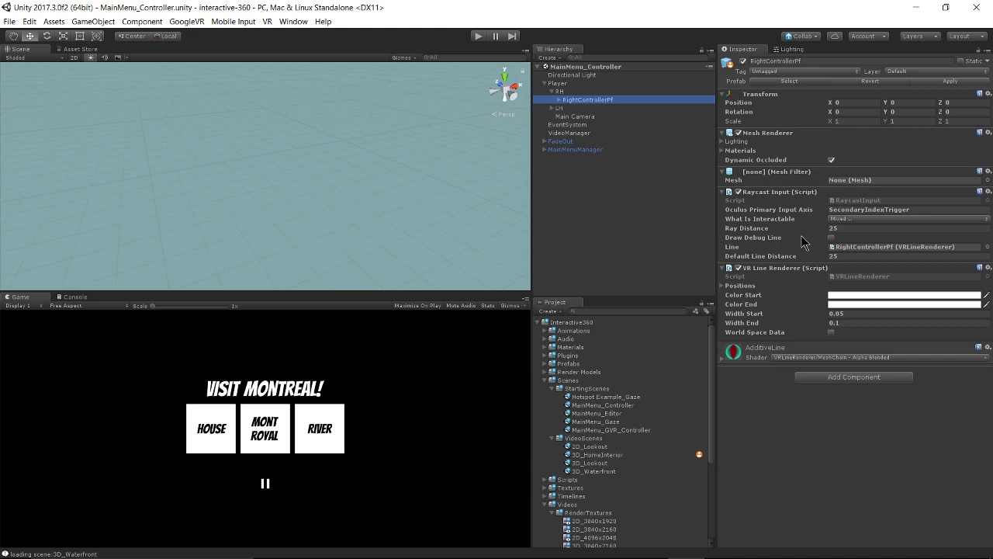
pyautogui.click(793, 426)
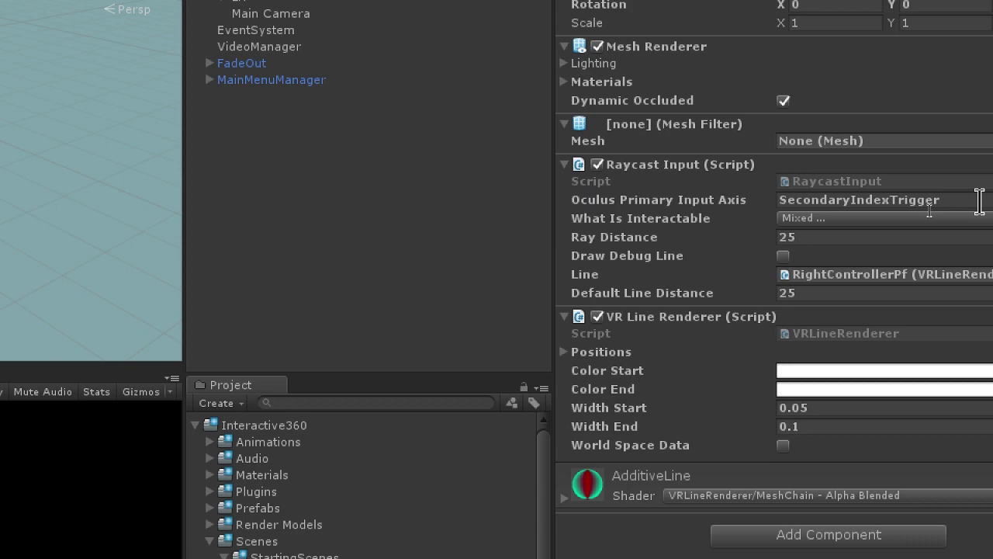
pyautogui.click(979, 200)
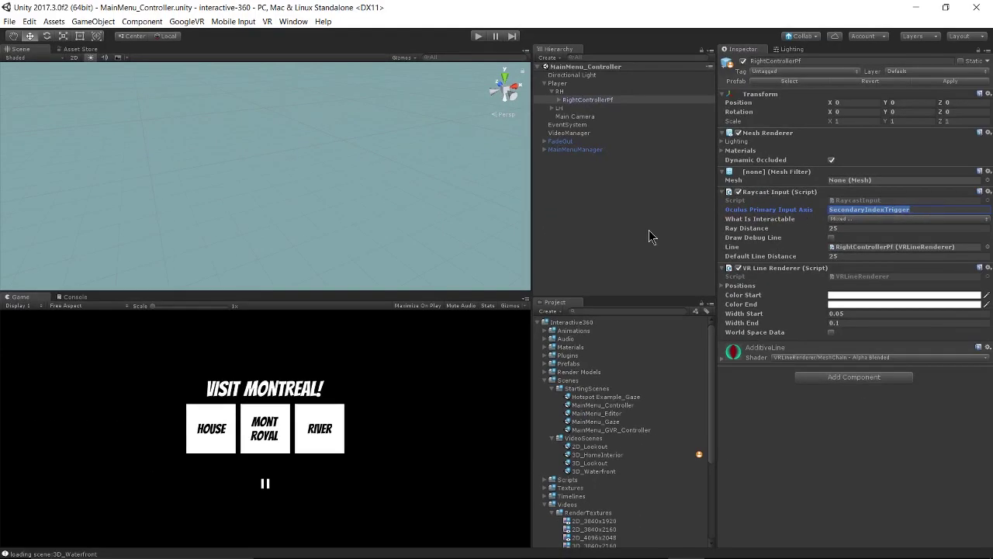
pyautogui.click(418, 240)
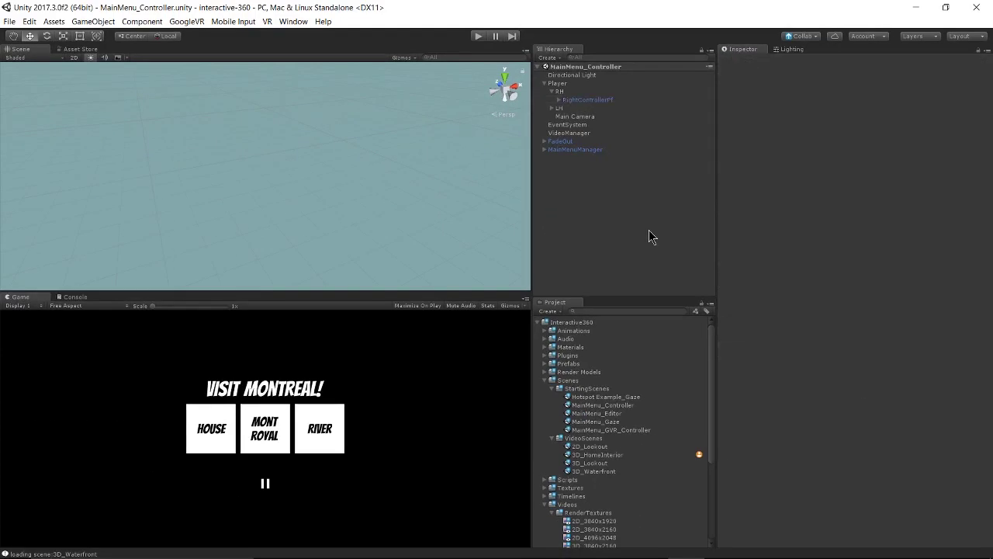
# - Select the MainMenuManager object to inspect its settings
pyautogui.click(590, 150)
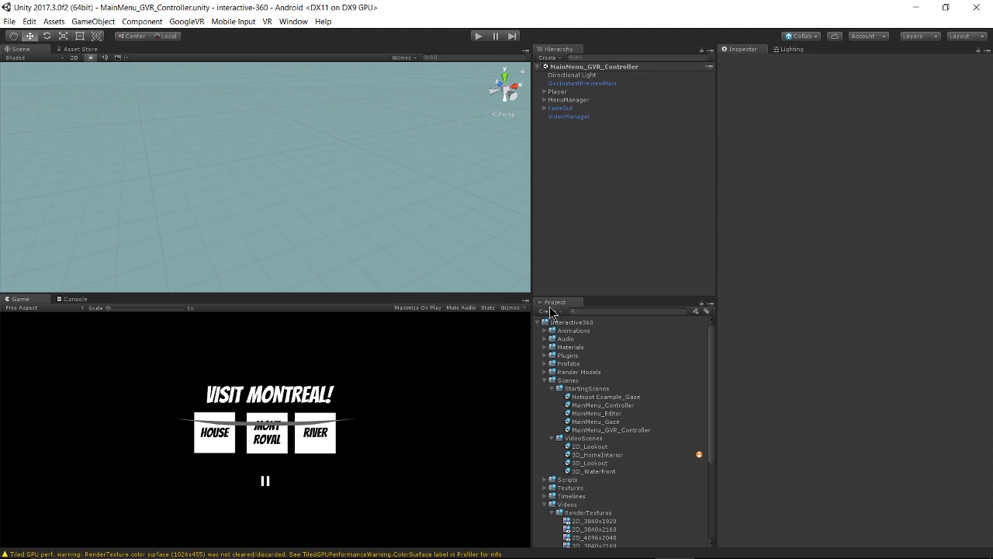
# - Browse the Plugins/GoogleVR folders in the Project panel, then collapse them again
pyautogui.click(544, 355)
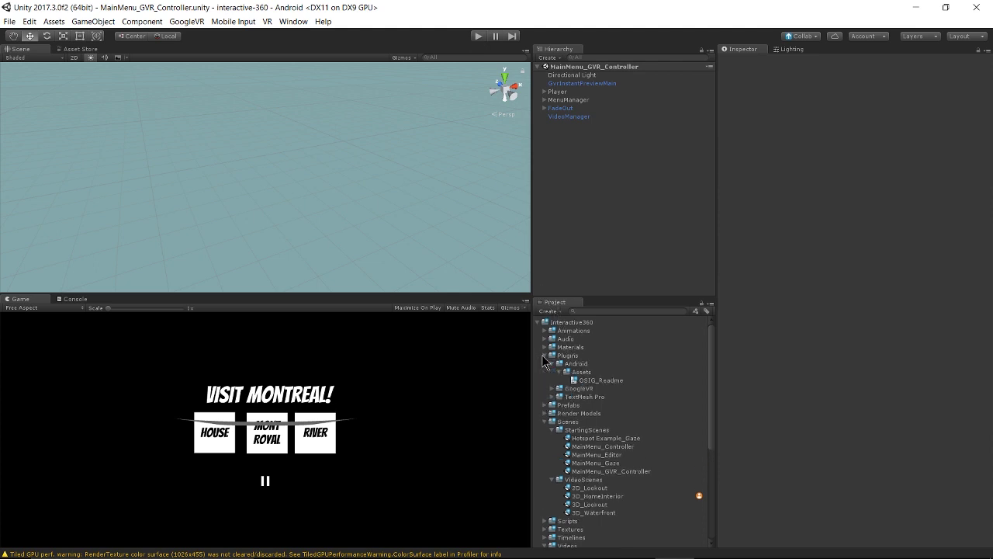
pyautogui.click(551, 388)
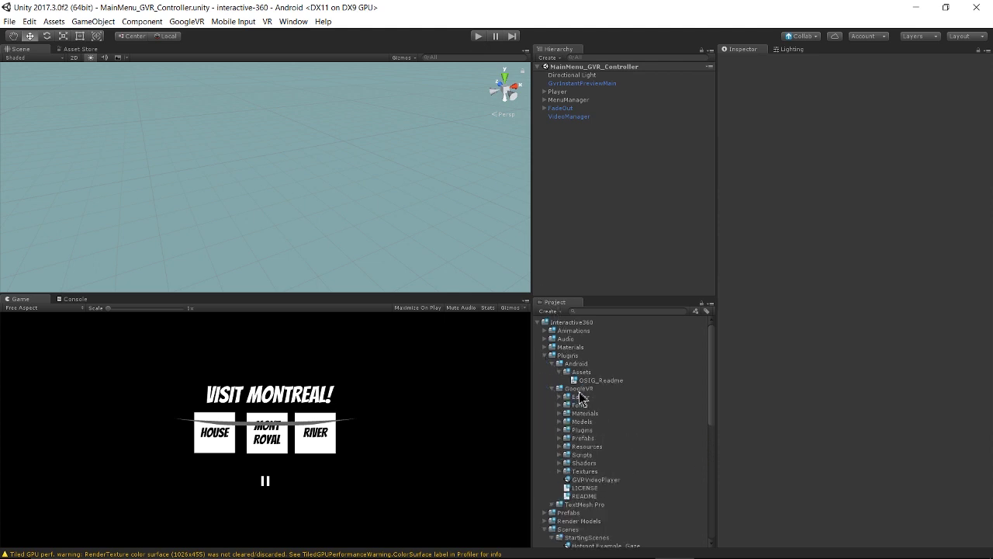
pyautogui.click(552, 388)
pyautogui.click(552, 363)
pyautogui.click(544, 357)
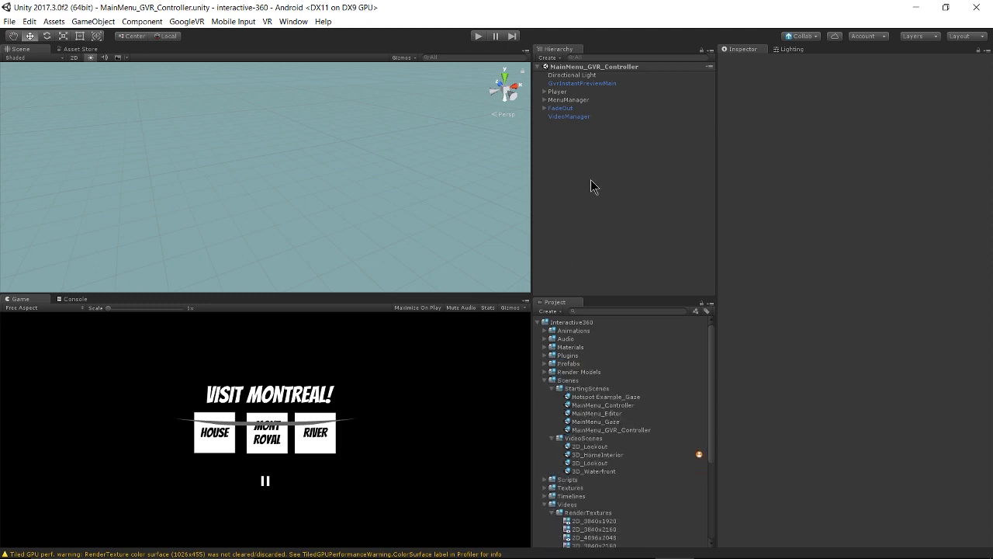
# - Expand Player and inspect Main Camera, GvrControllerPointer, GvrHeadset, GvrEventSystem and VideoManager
pyautogui.click(566, 92)
pyautogui.click(544, 92)
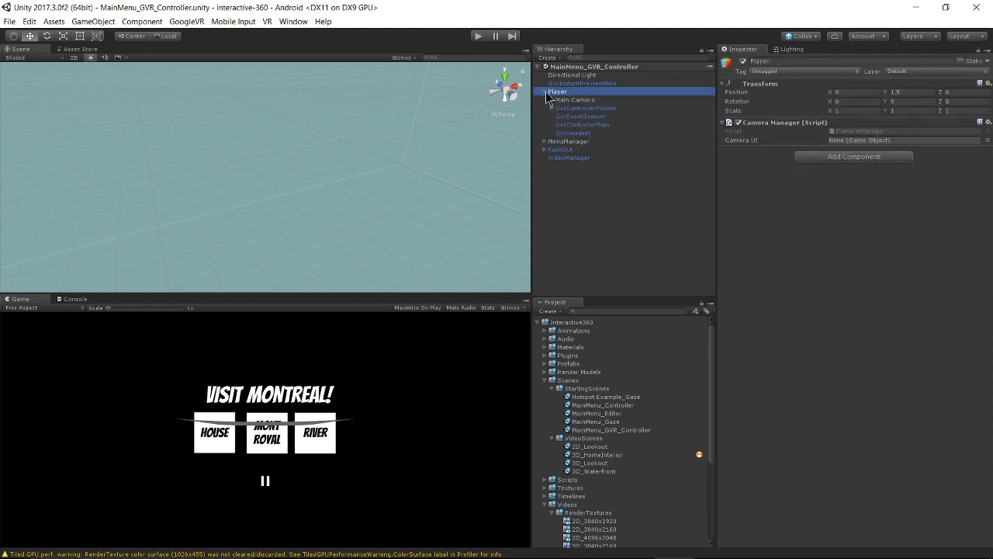
pyautogui.click(576, 100)
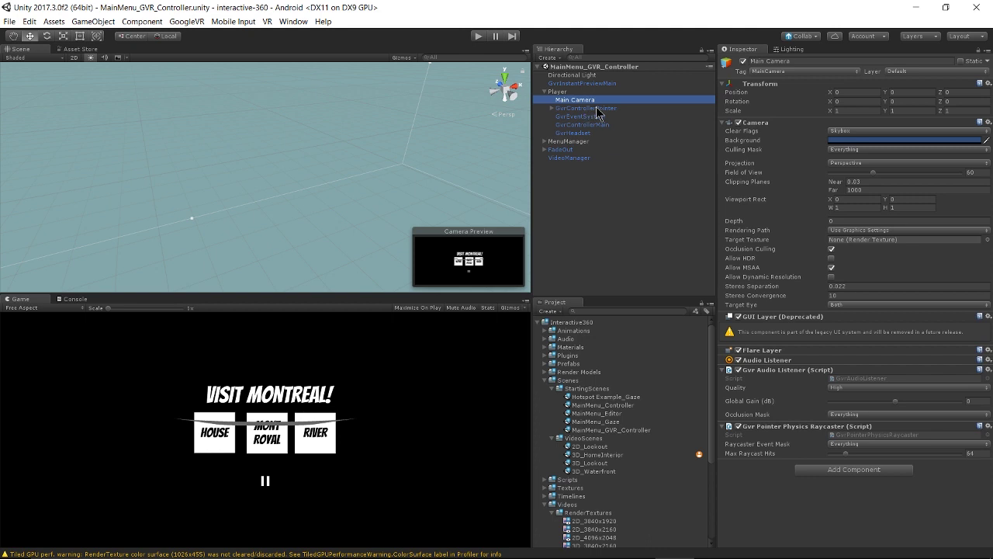
pyautogui.click(596, 108)
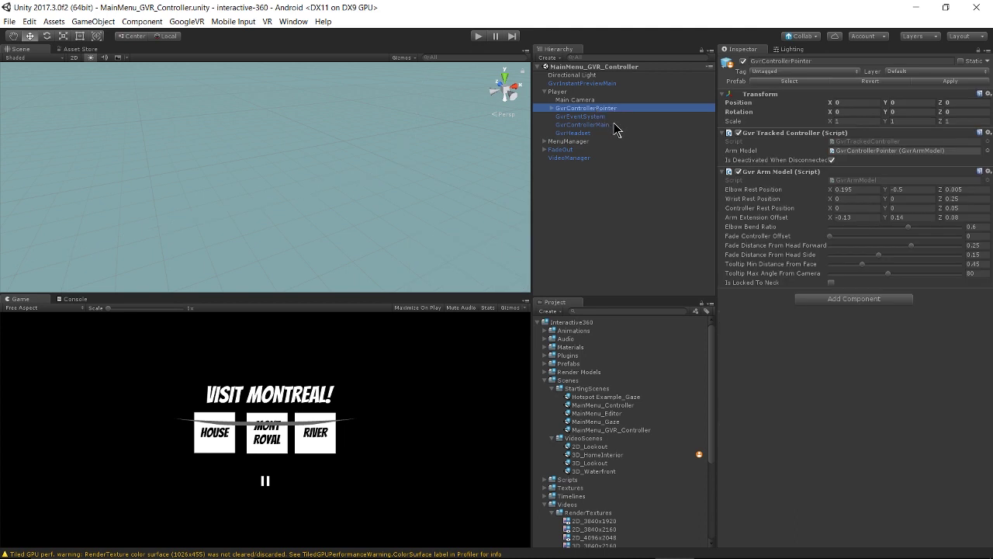
pyautogui.click(593, 134)
pyautogui.click(613, 116)
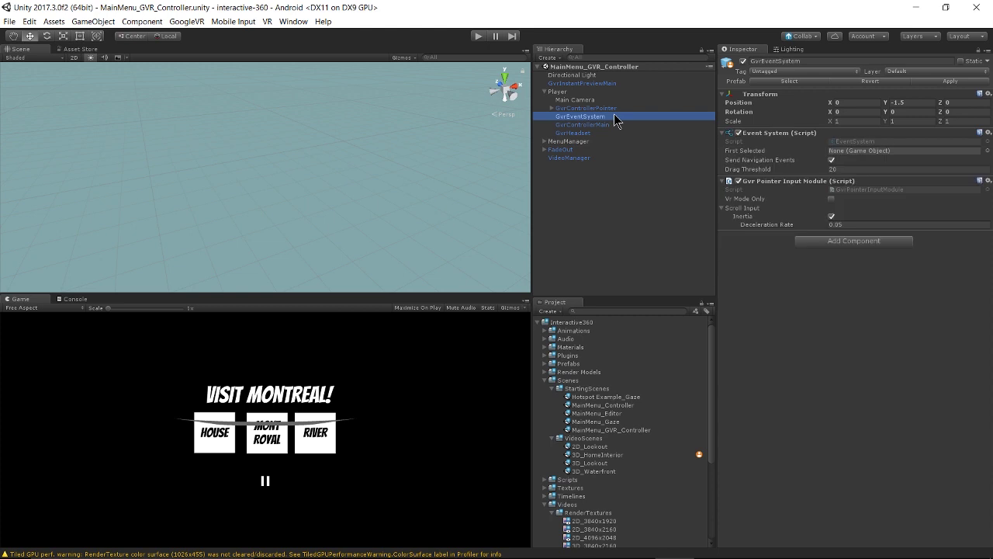
pyautogui.click(581, 159)
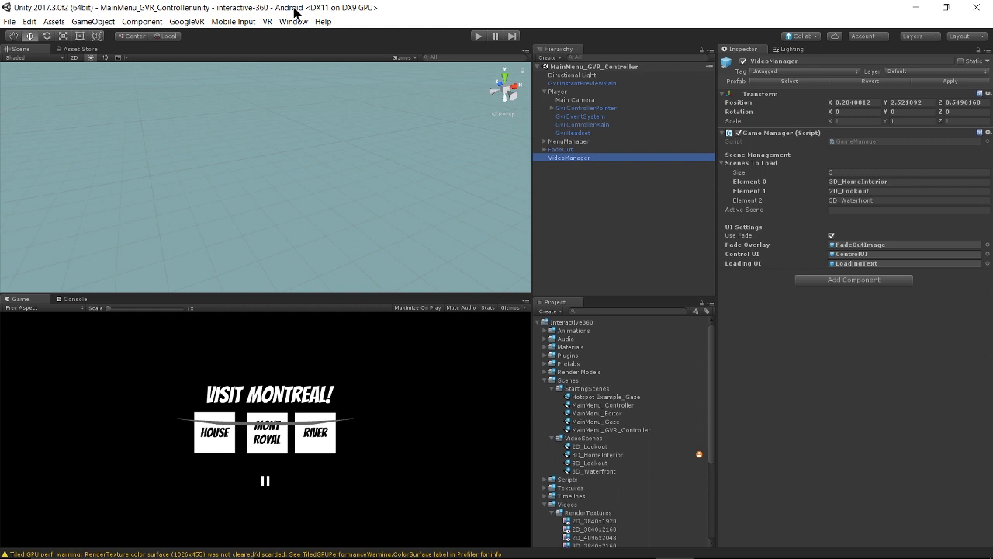
# - Select GvrInstantPreviewMain to show its Camera and Instant Preview components
pyautogui.click(599, 84)
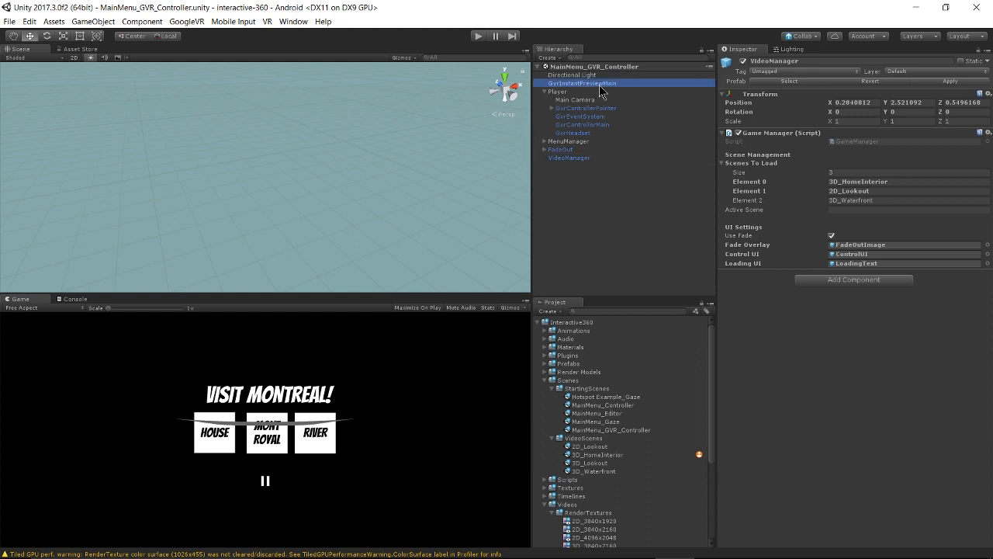